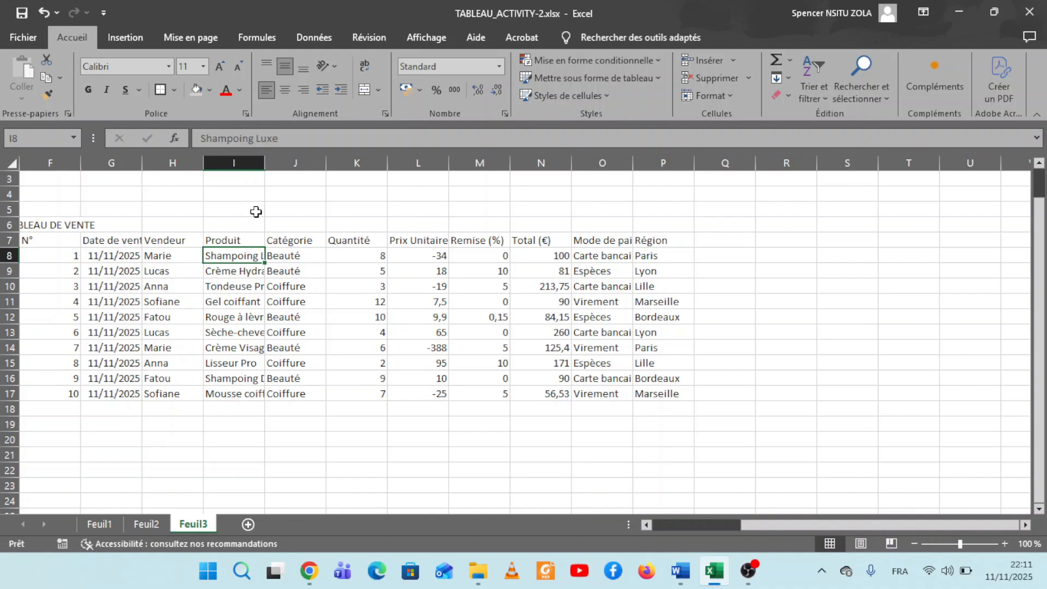
Try counterclockwise, clockwise and upward text rotation on cell H13 and return its text to horizontal.
left_click(41, 219)
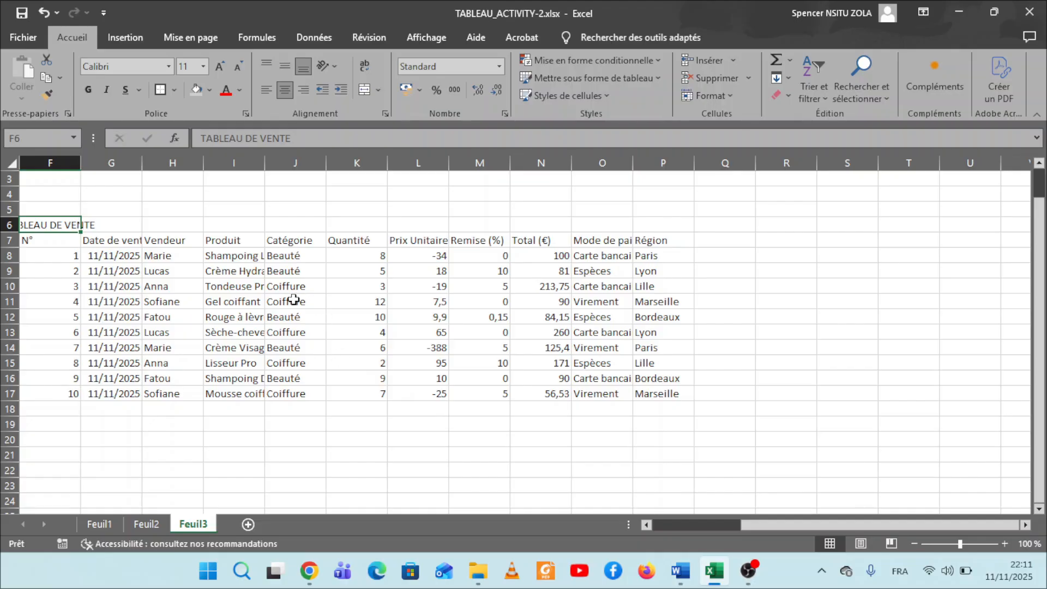
left_click(193, 329)
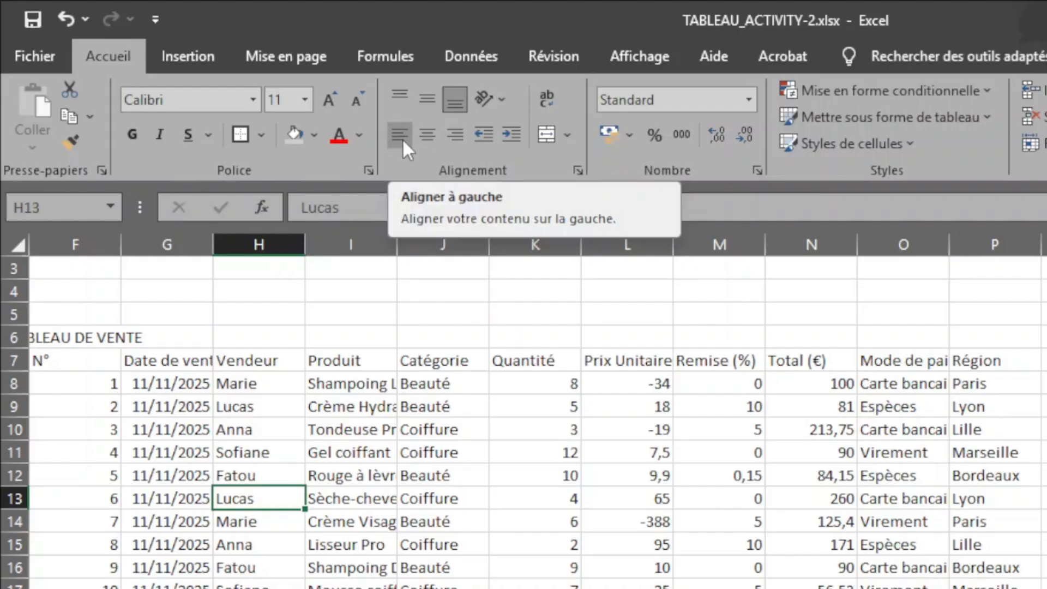
left_click(502, 98)
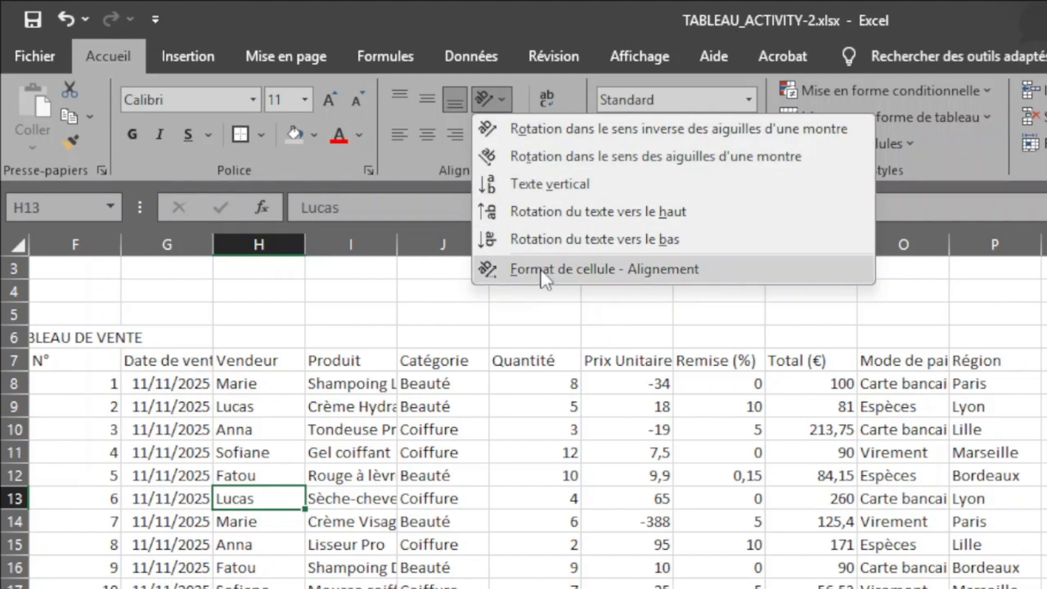
left_click(511, 129)
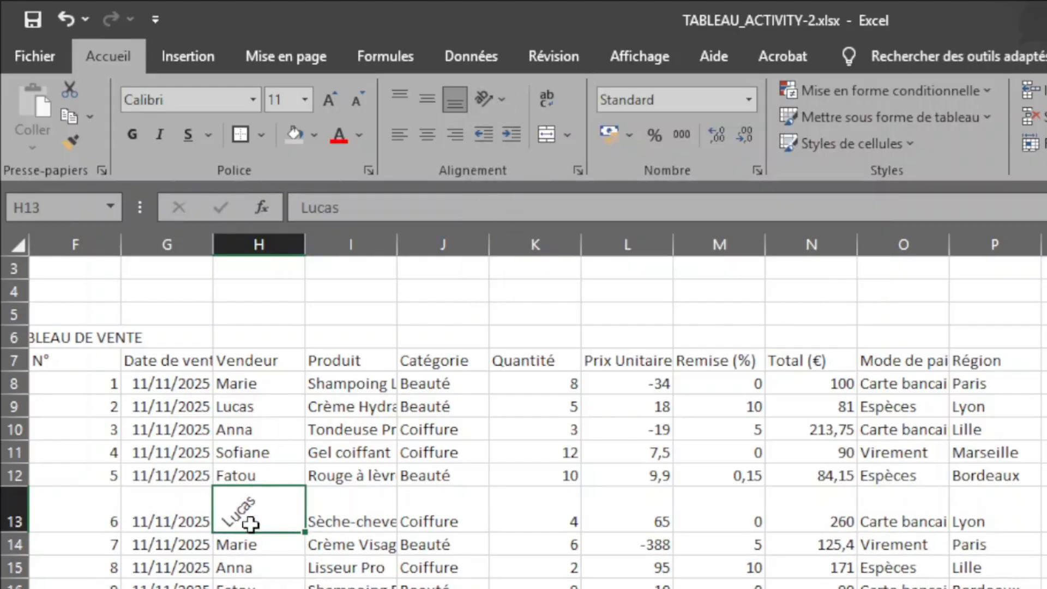
left_click(502, 99)
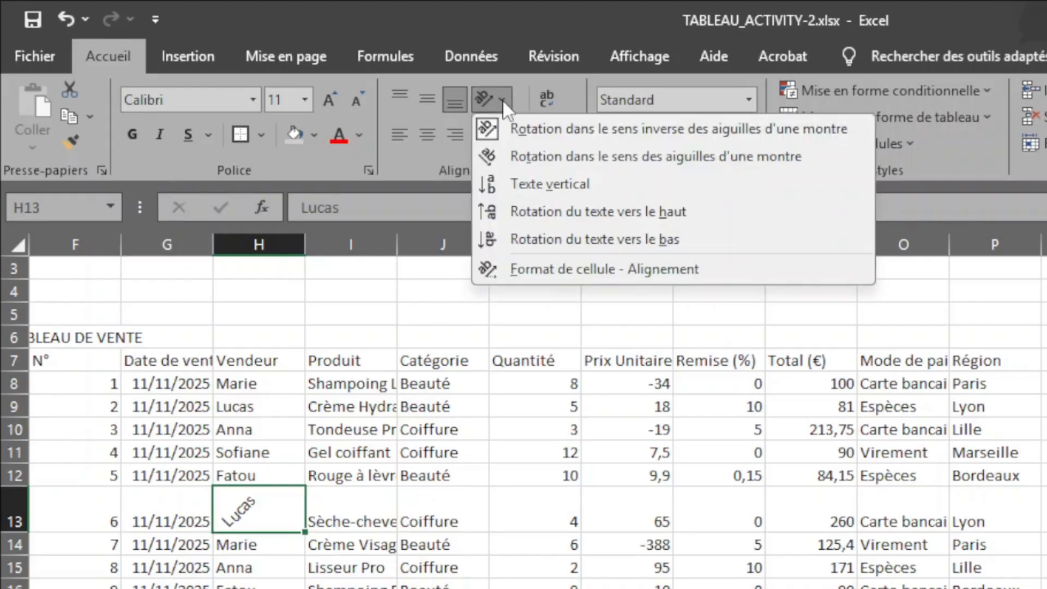
left_click(528, 160)
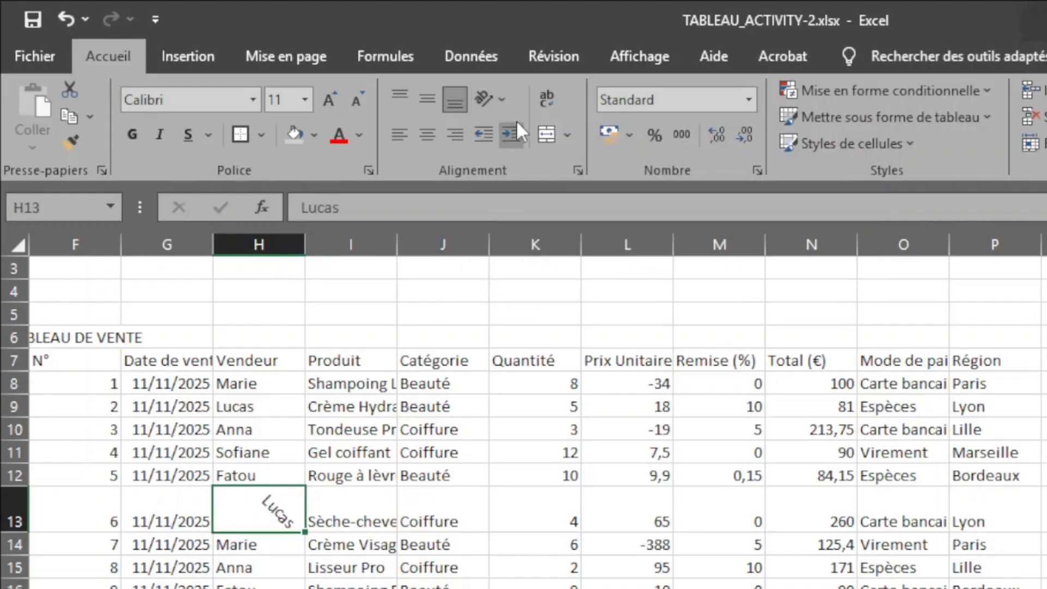
left_click(496, 96)
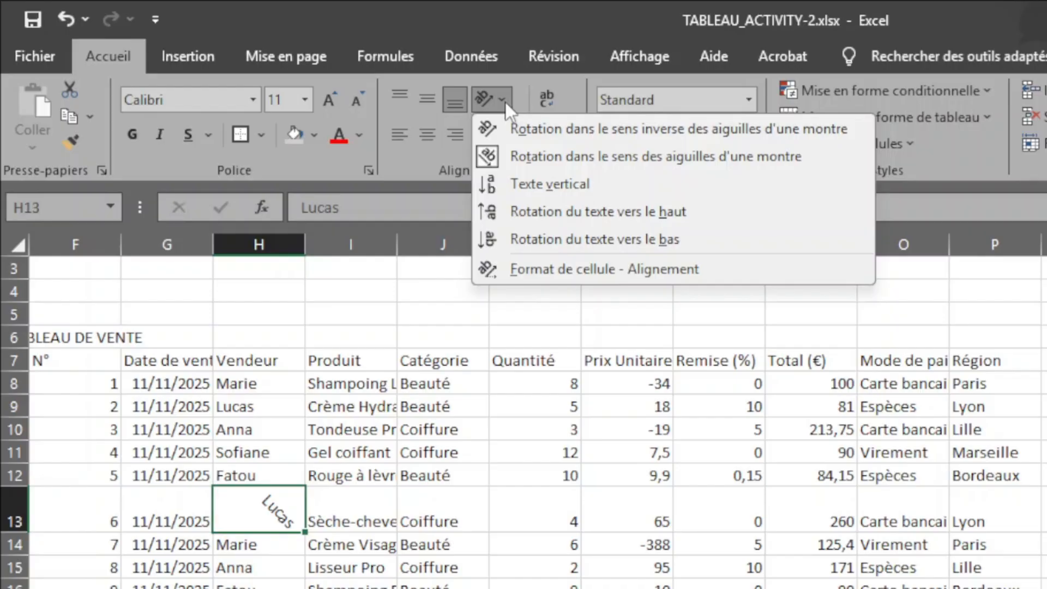
left_click(520, 207)
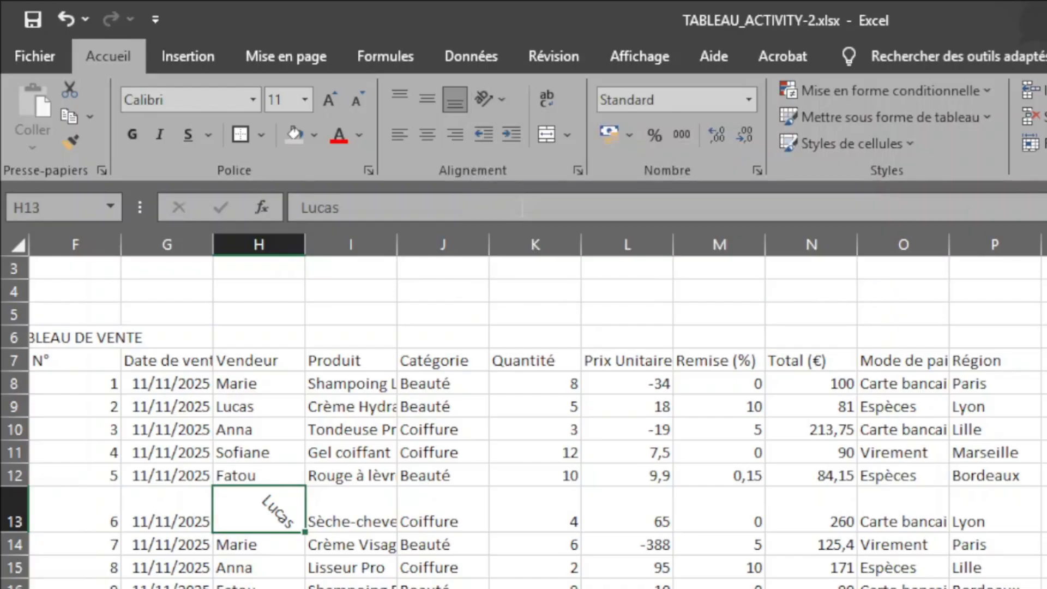
left_click(502, 103)
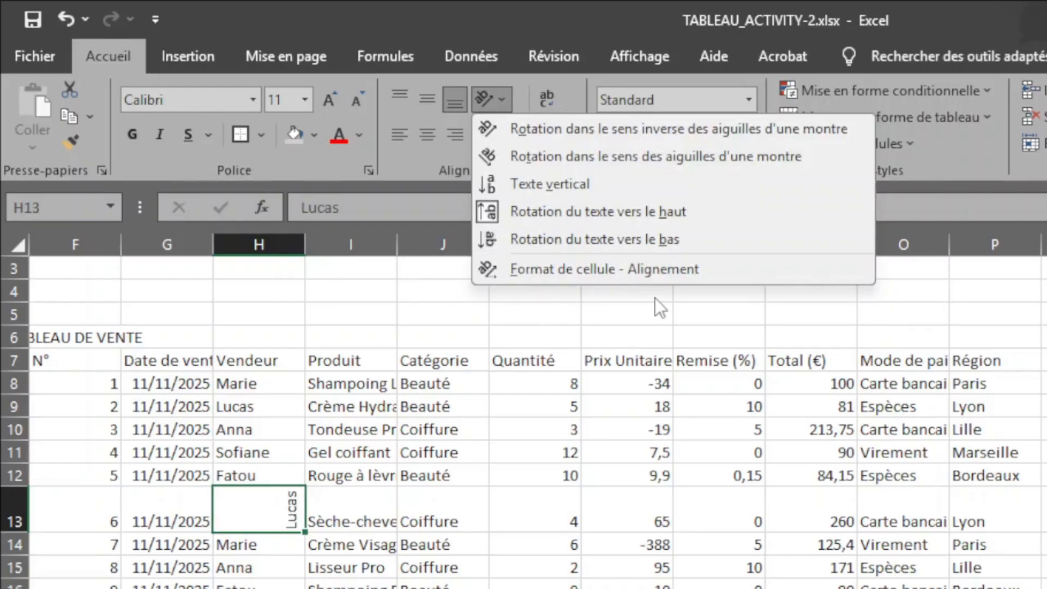
left_click(494, 215)
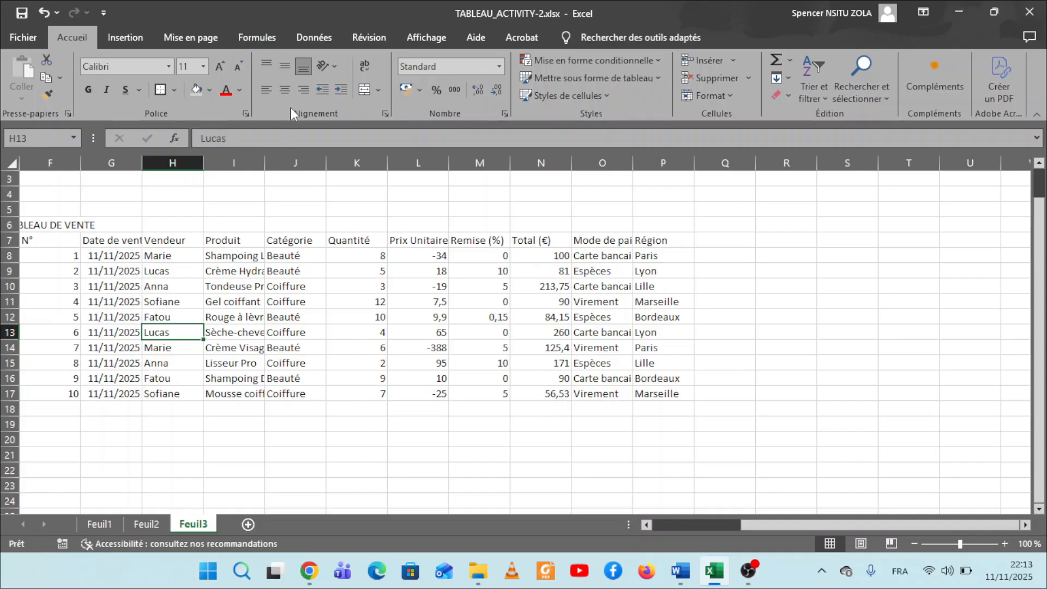
Try left alignment on the title "TABLEAU DE VENTE" in F6 and centre it horizontally and vertically.
left_click(30, 226)
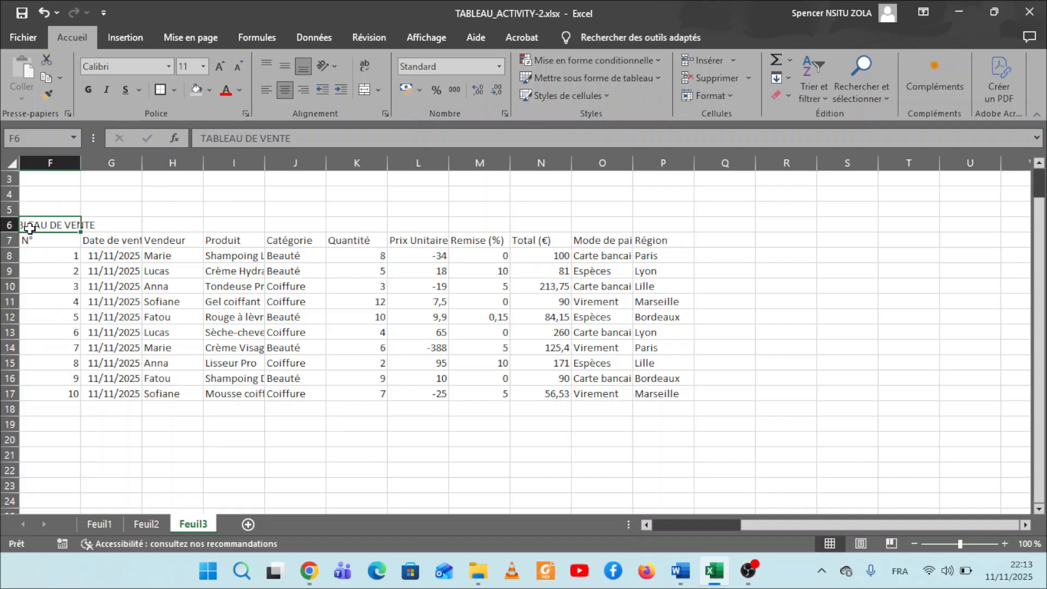
left_click(267, 90)
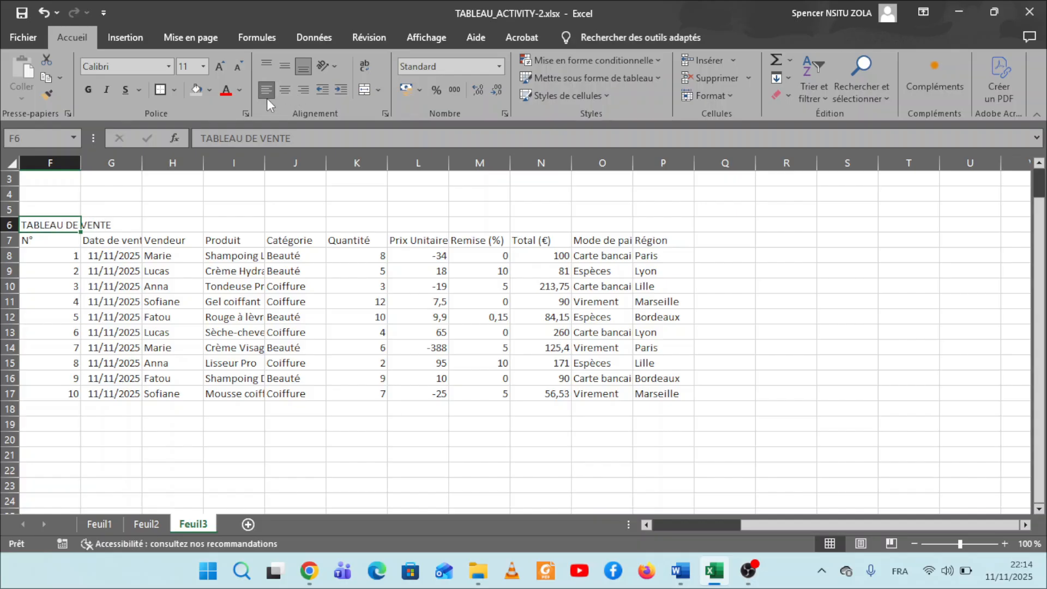
left_click(284, 89)
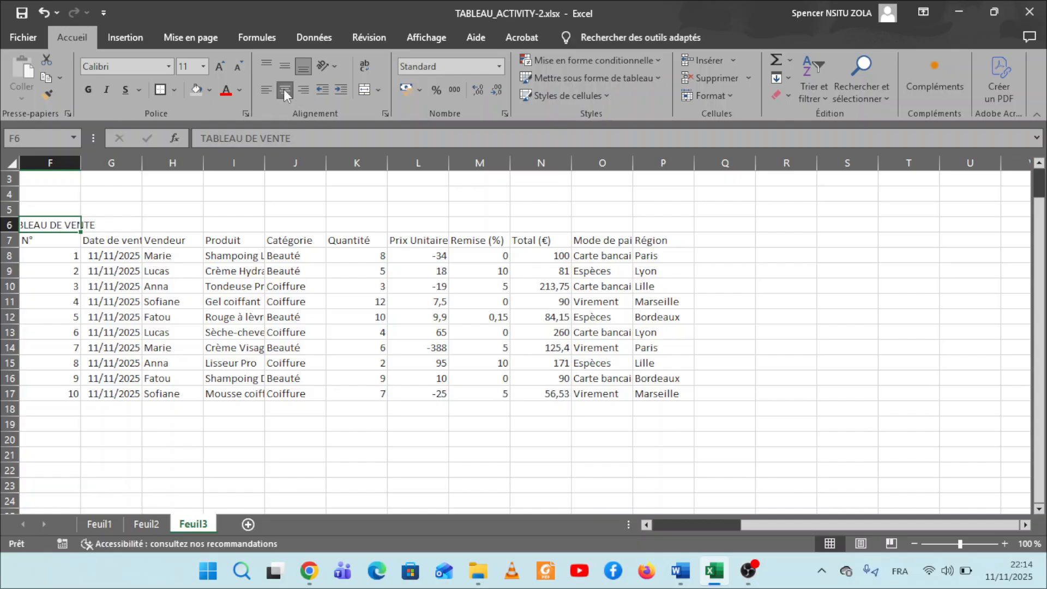
left_click(286, 64)
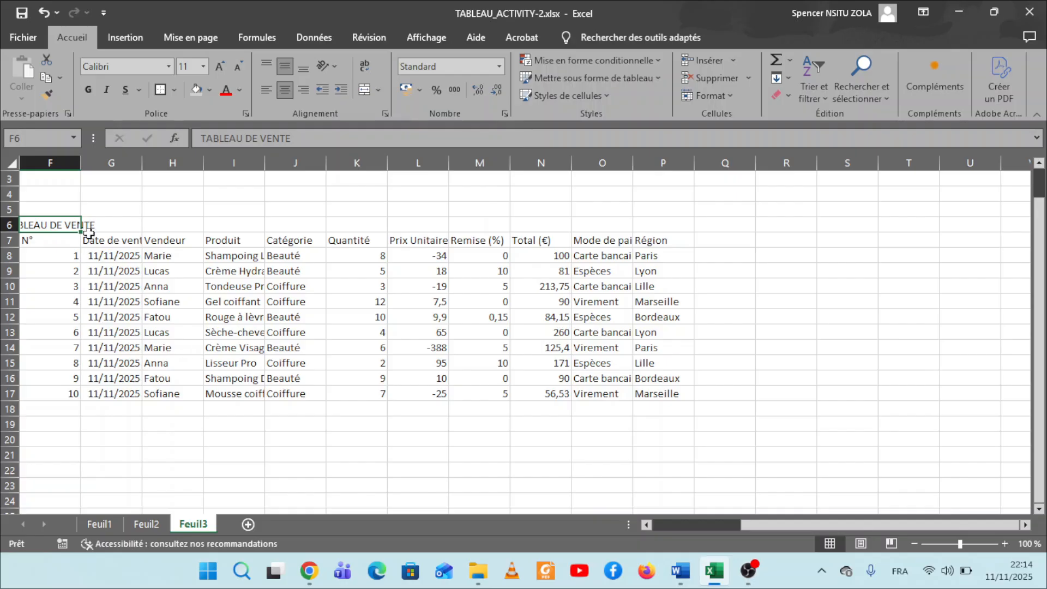
Increase the indent of the "Produit" header in I7 by one level and decrease it again.
left_click(223, 247)
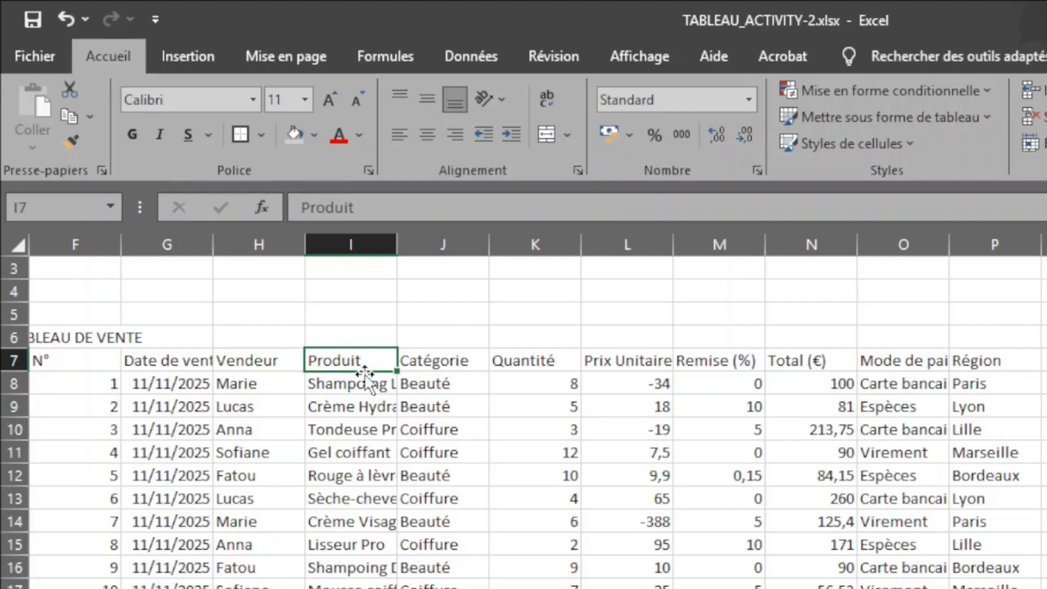
left_click(515, 136)
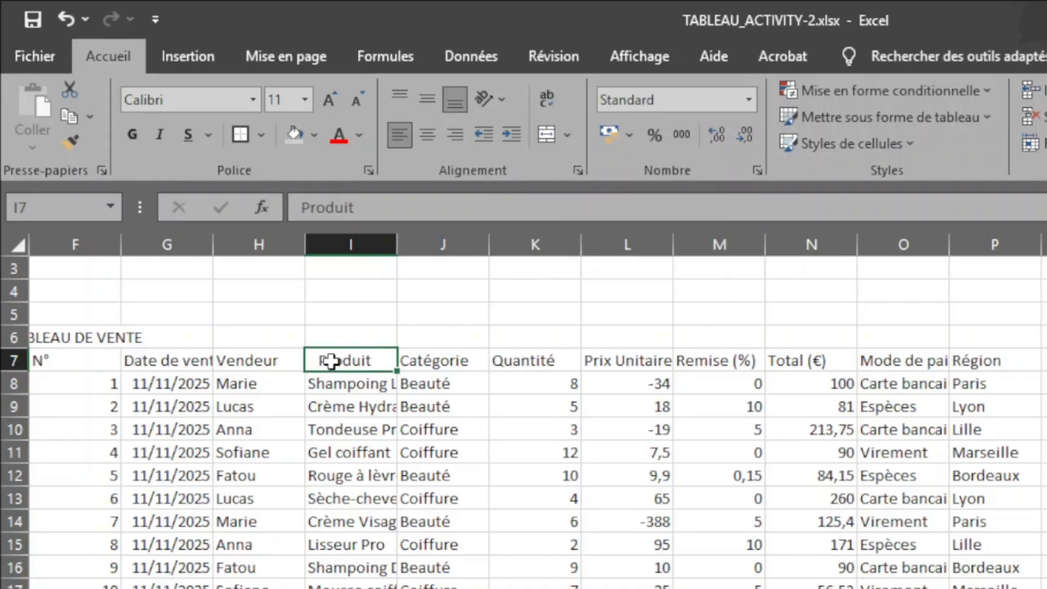
left_click(483, 130)
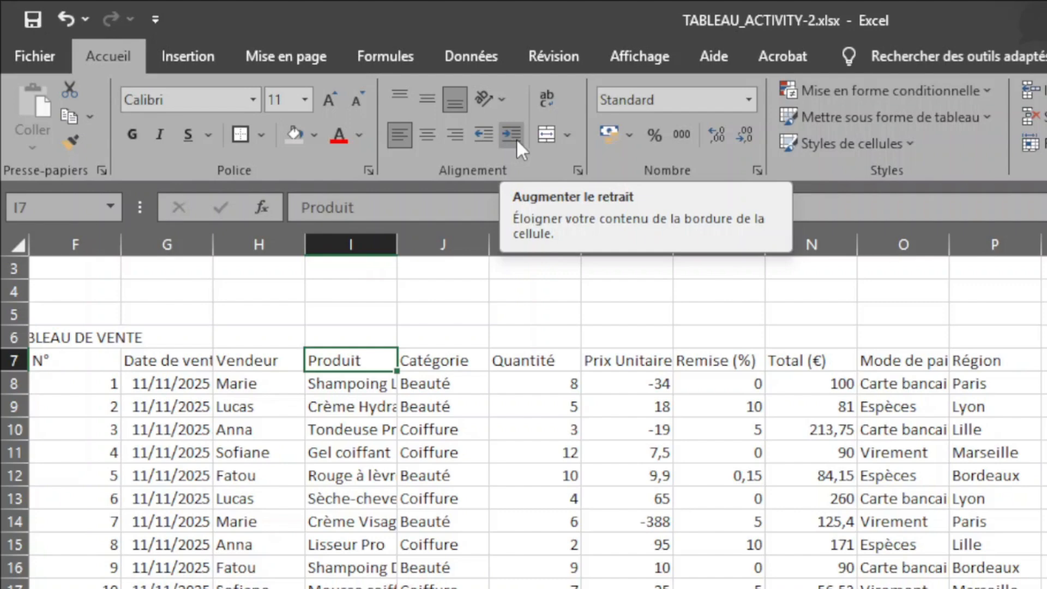
Wrap the text in cell I9 and extend text wrapping to the product names in I8:I17.
left_click(355, 400)
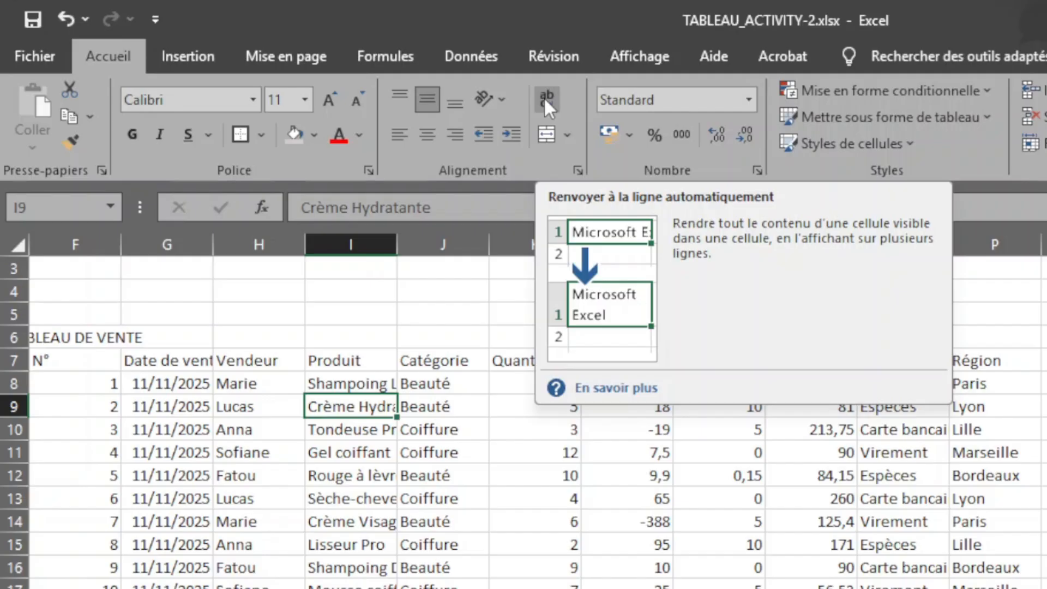
left_click(544, 96)
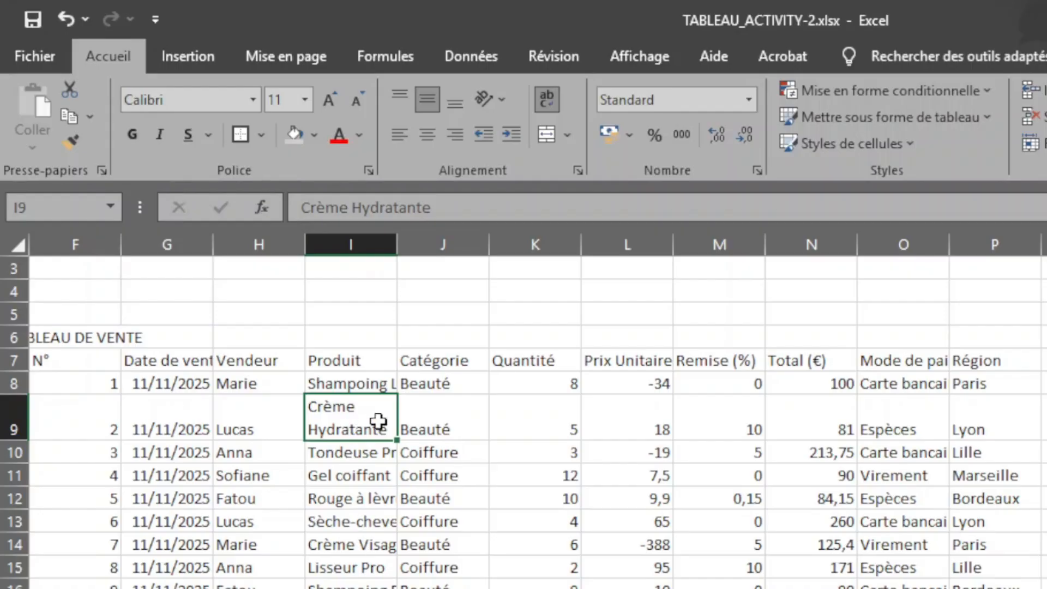
left_click_drag(362, 381, 355, 588)
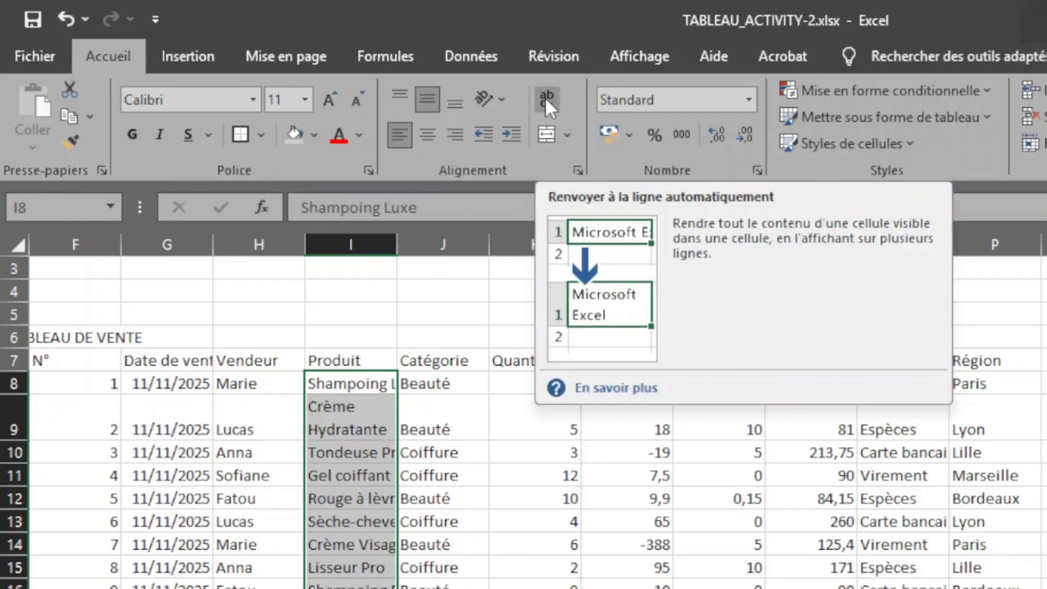
left_click(545, 97)
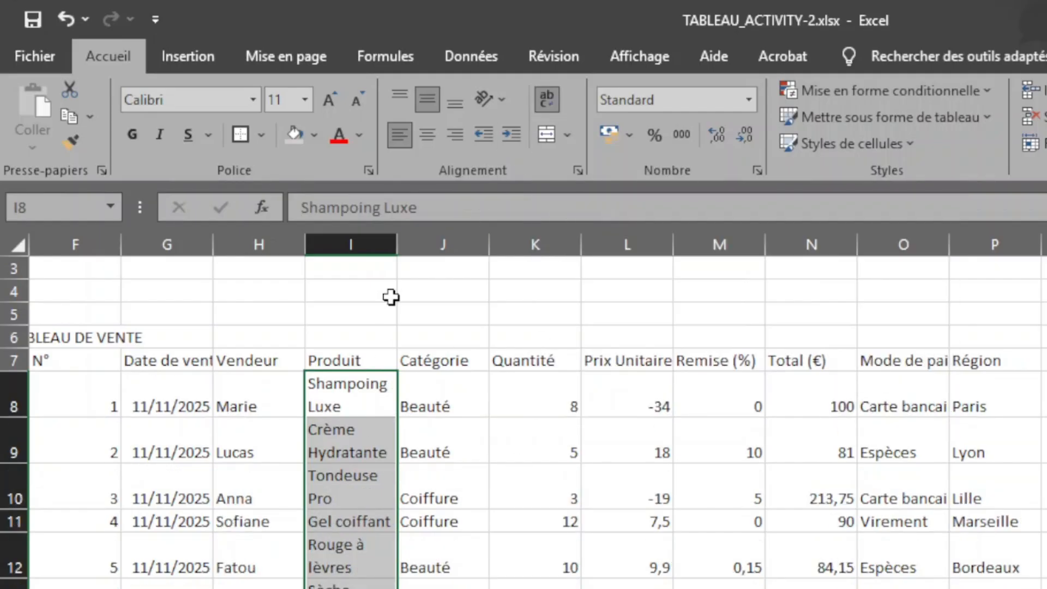
Turn off text wrapping for the product names in I8:I17.
scroll(382, 328, "down", 2)
left_click(357, 348)
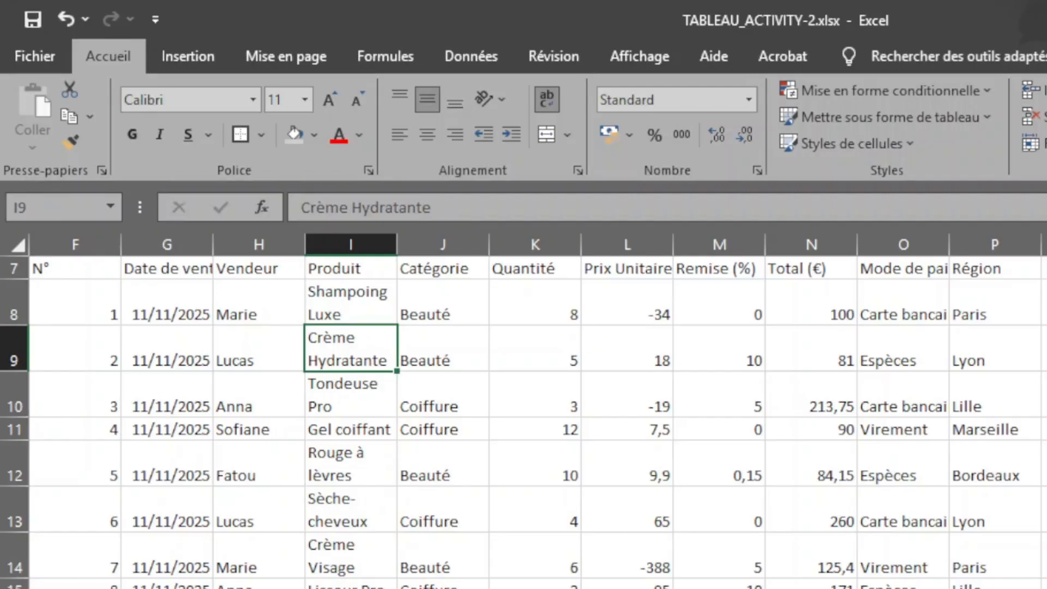
left_click_drag(357, 588, 360, 319)
left_click_drag(348, 215, 346, 347)
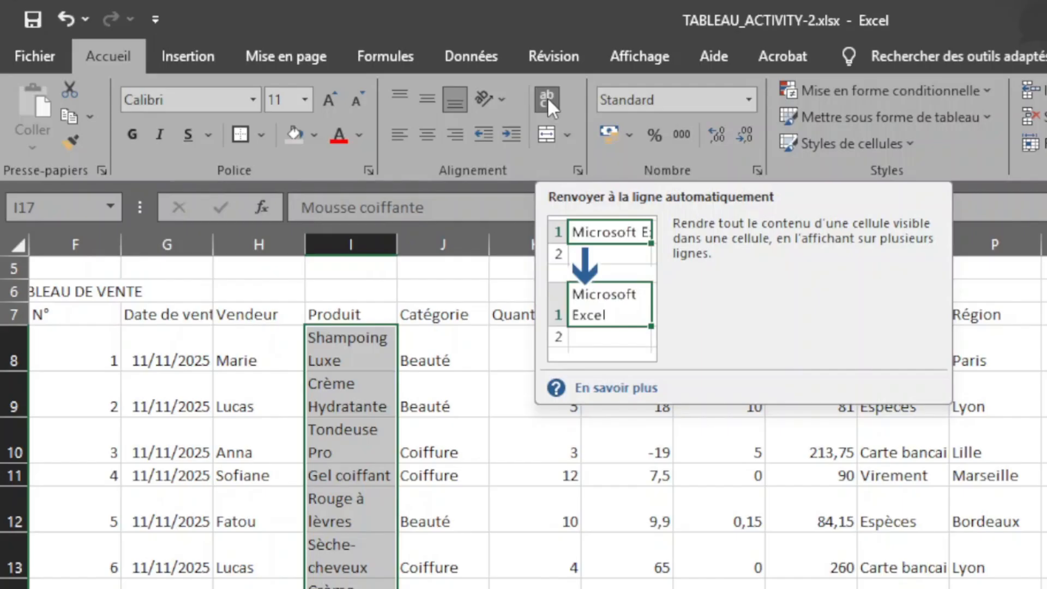
left_click(547, 97)
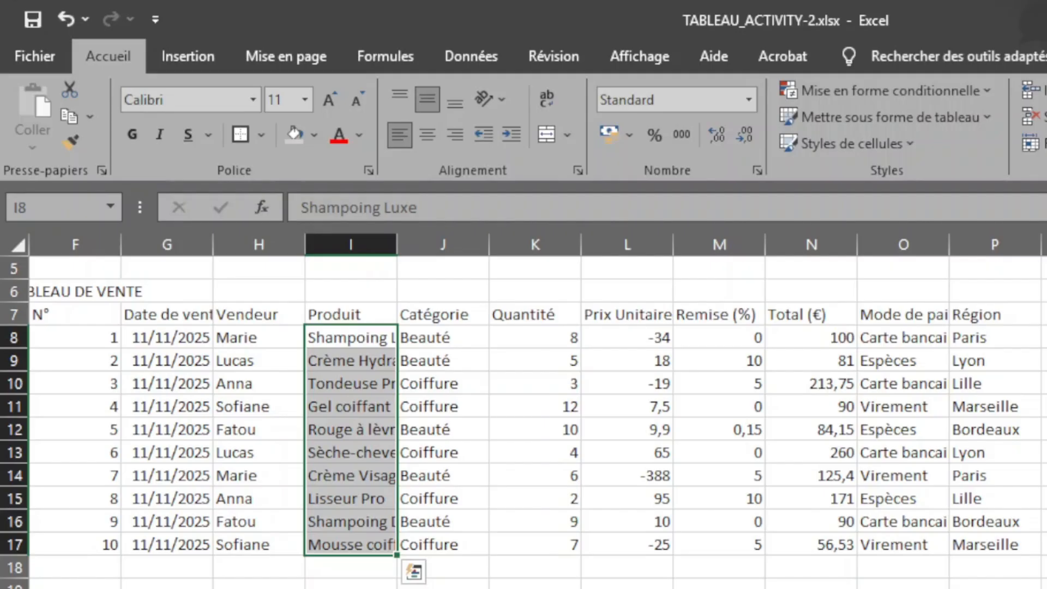
Try a manual line break after "Rouge" in product cell I12 and undo it.
double_click(354, 430)
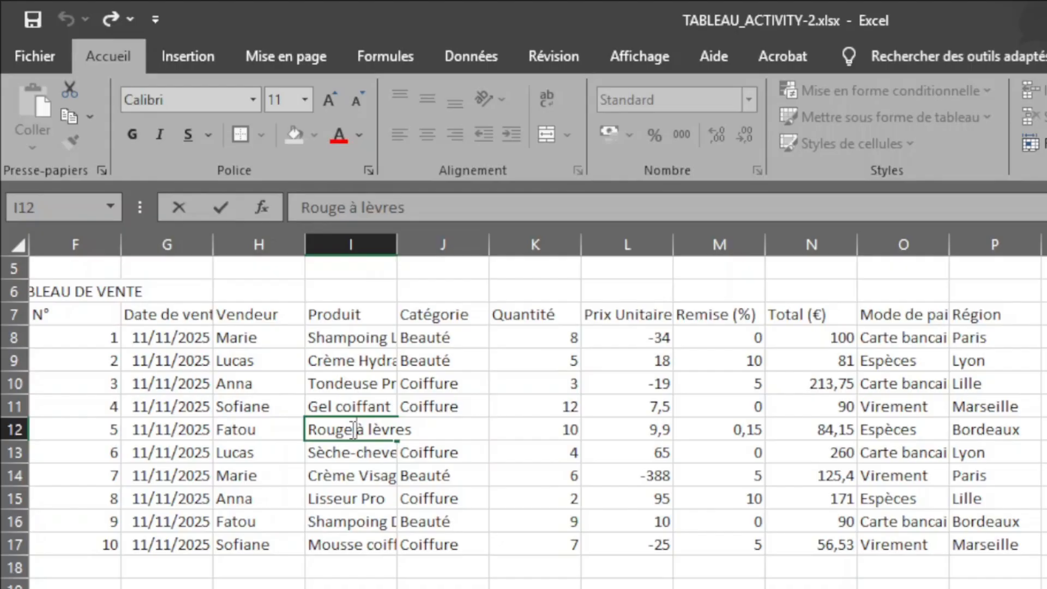
key("alt")
key("alt+Return")
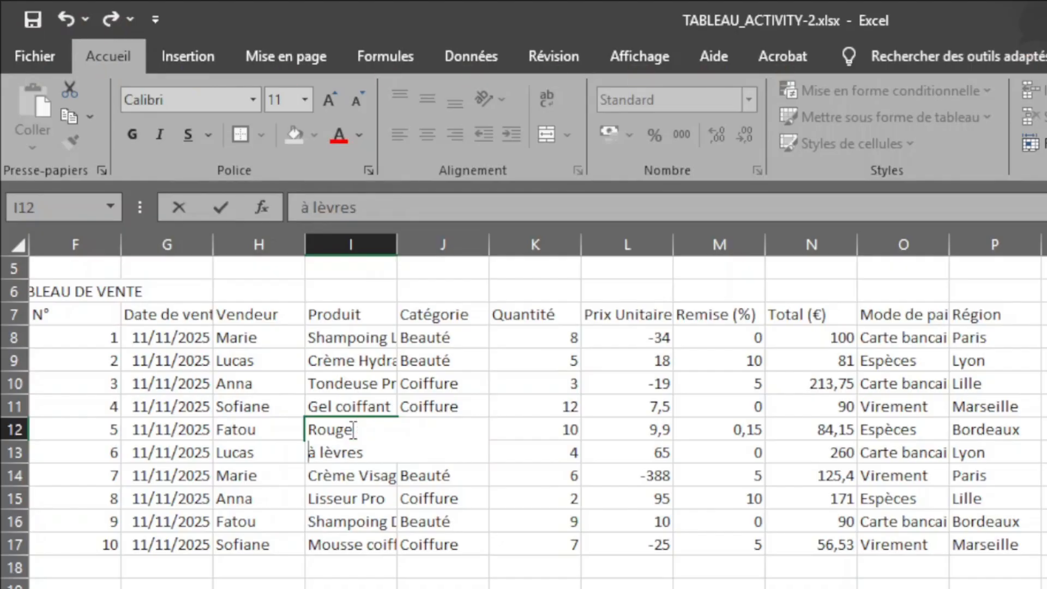
left_click(409, 522)
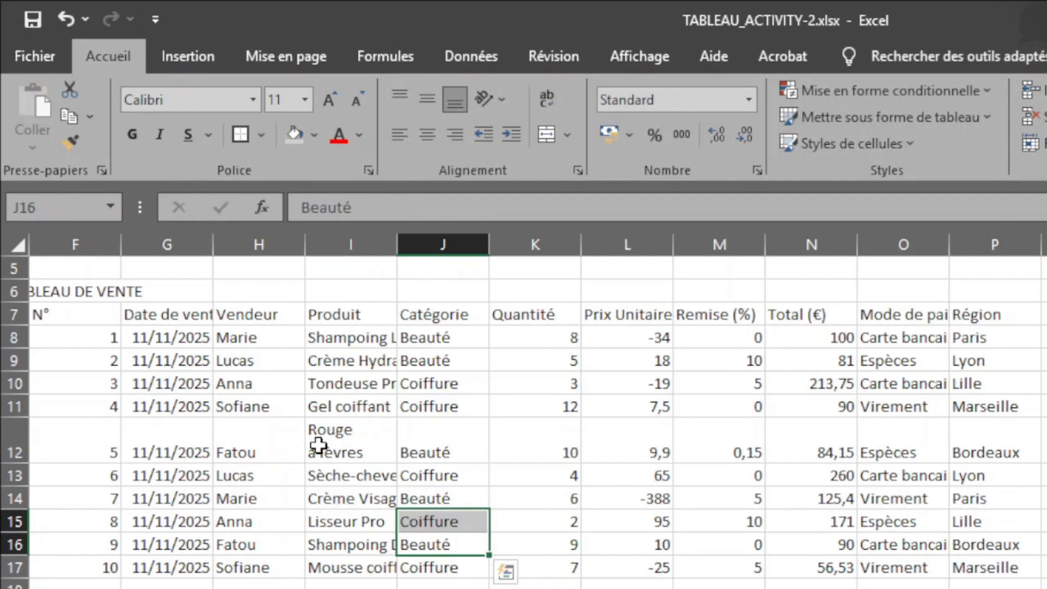
left_click(336, 442)
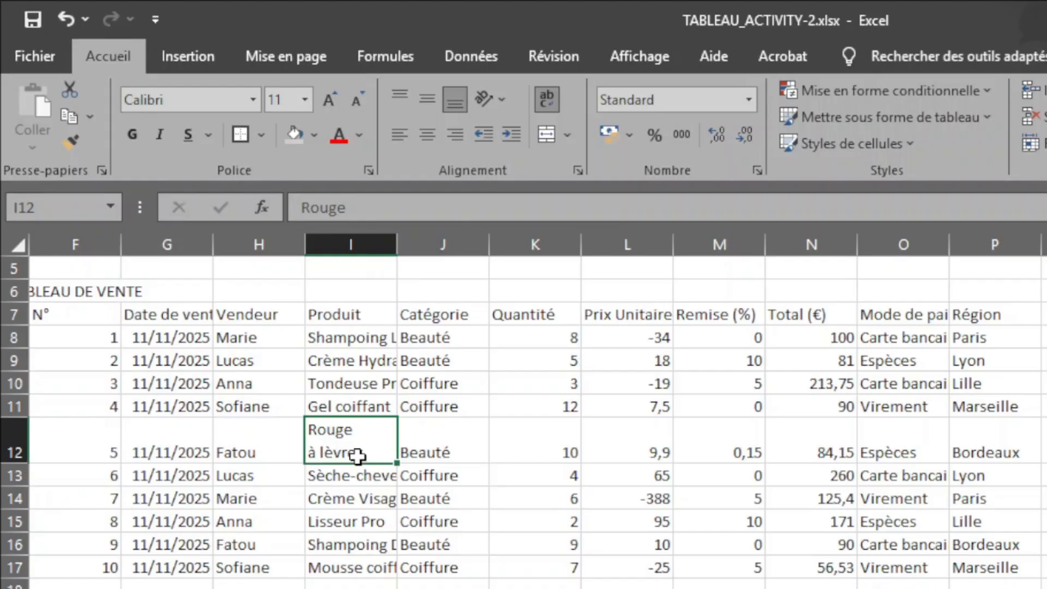
key("ctrl+z")
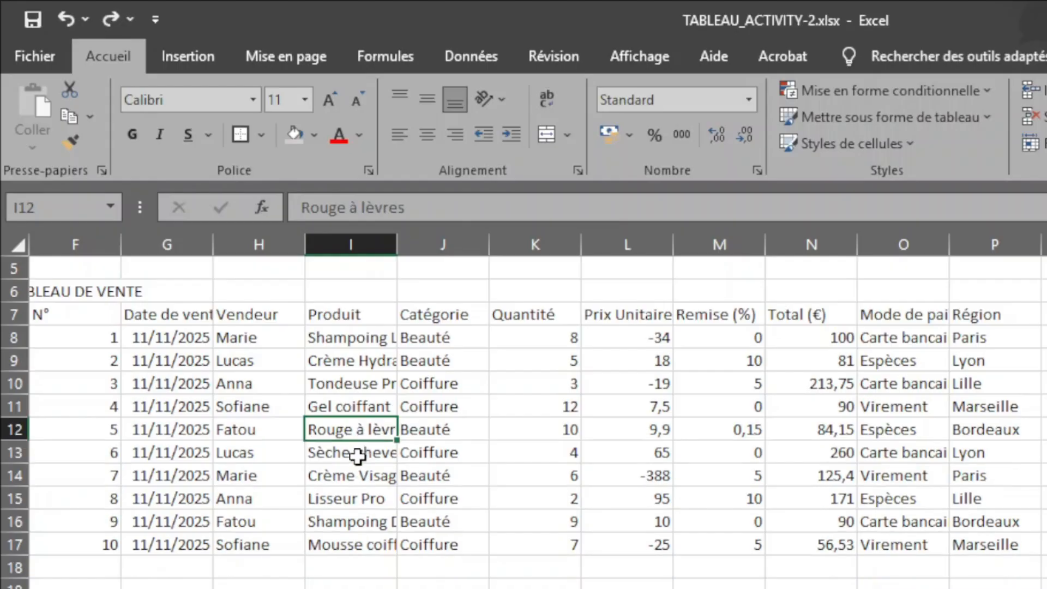
Insert a manual line break before "lèvres" in product cell I12.
double_click(372, 431)
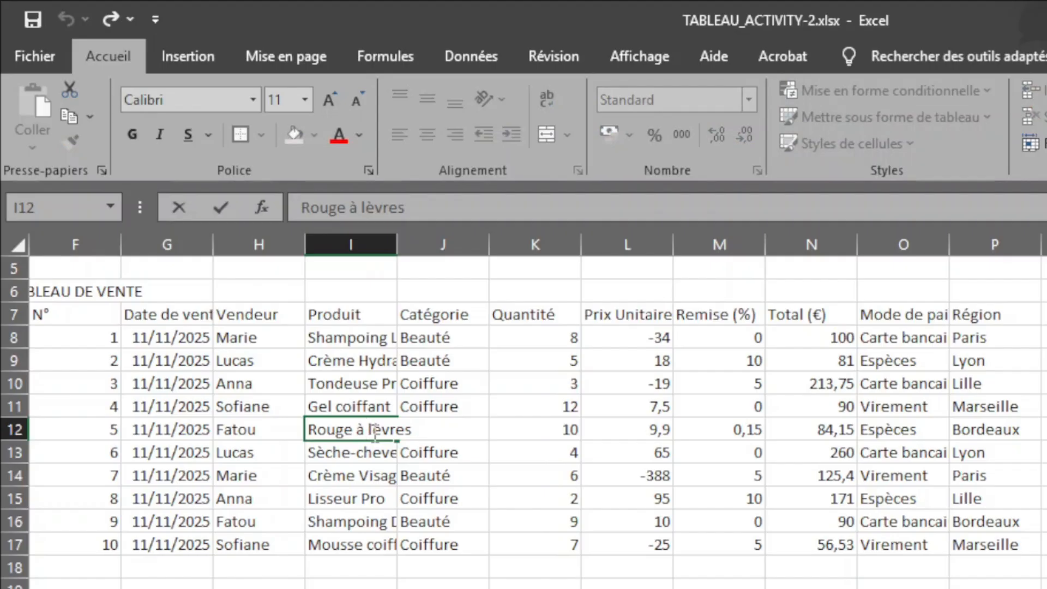
key("alt+Return")
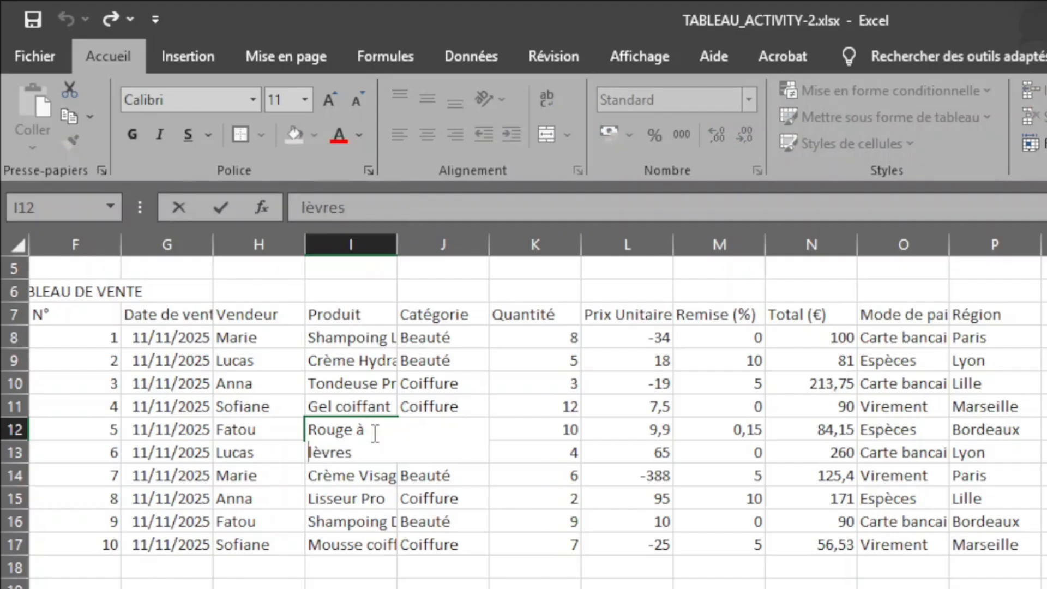
left_click_drag(382, 522, 379, 517)
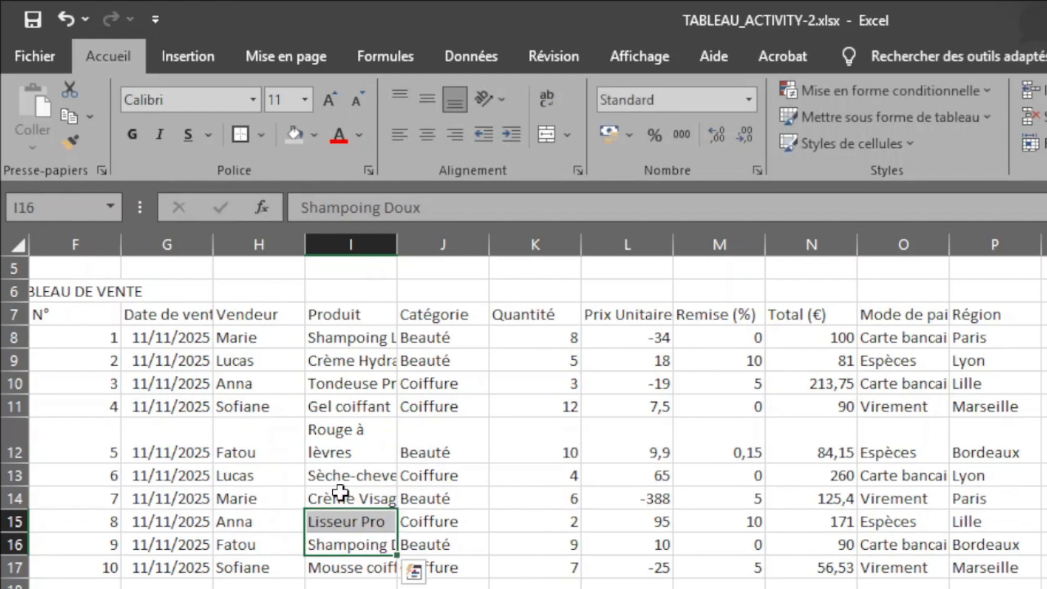
left_click(345, 436)
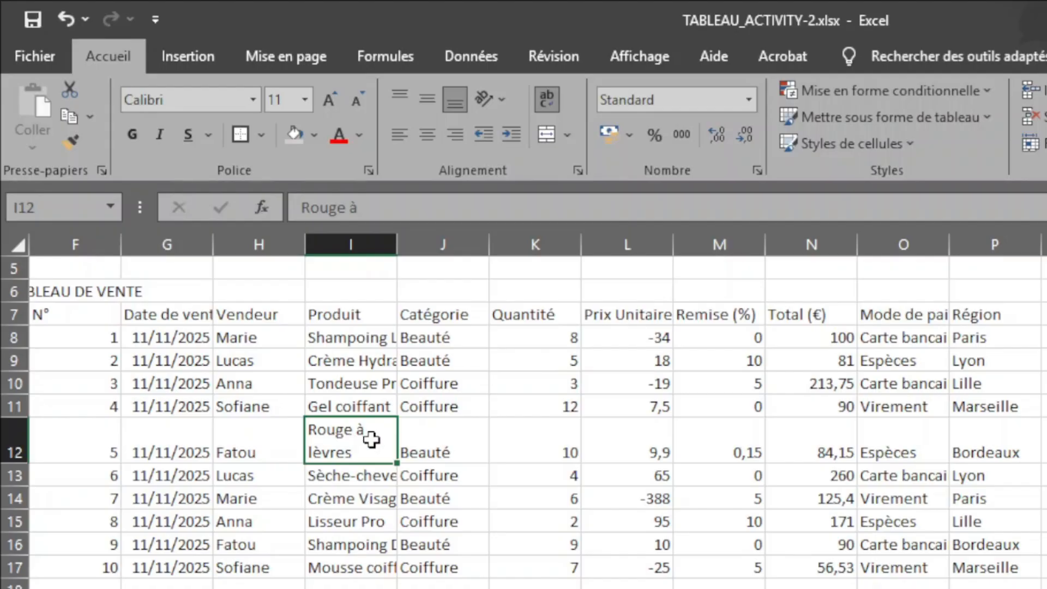
left_click(434, 525)
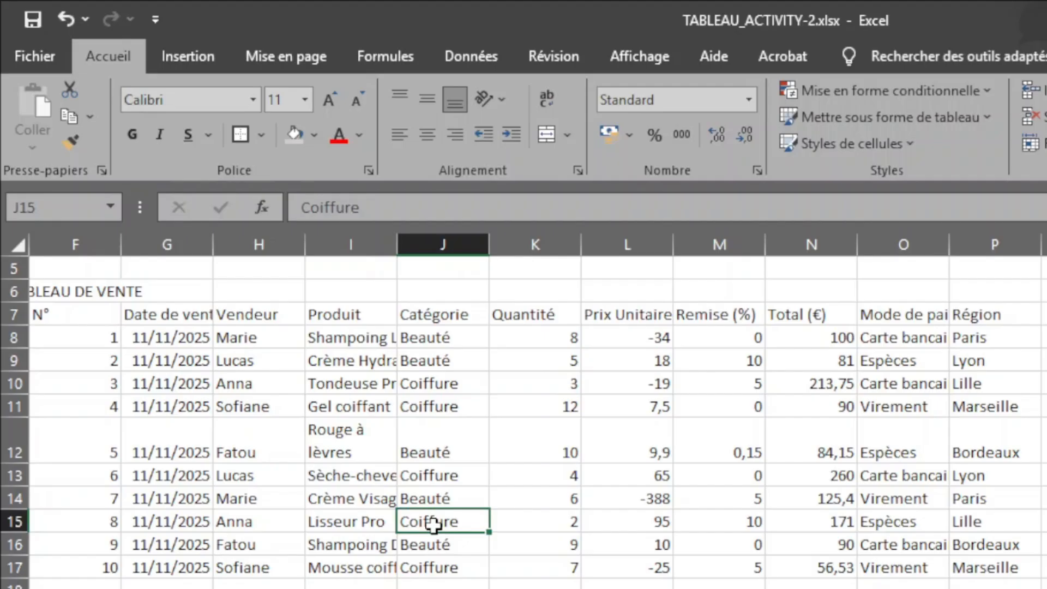
key("Up")
key("Up")
key("Up")
key("Up")
key("Up")
key("Up")
key("Up")
key("Up")
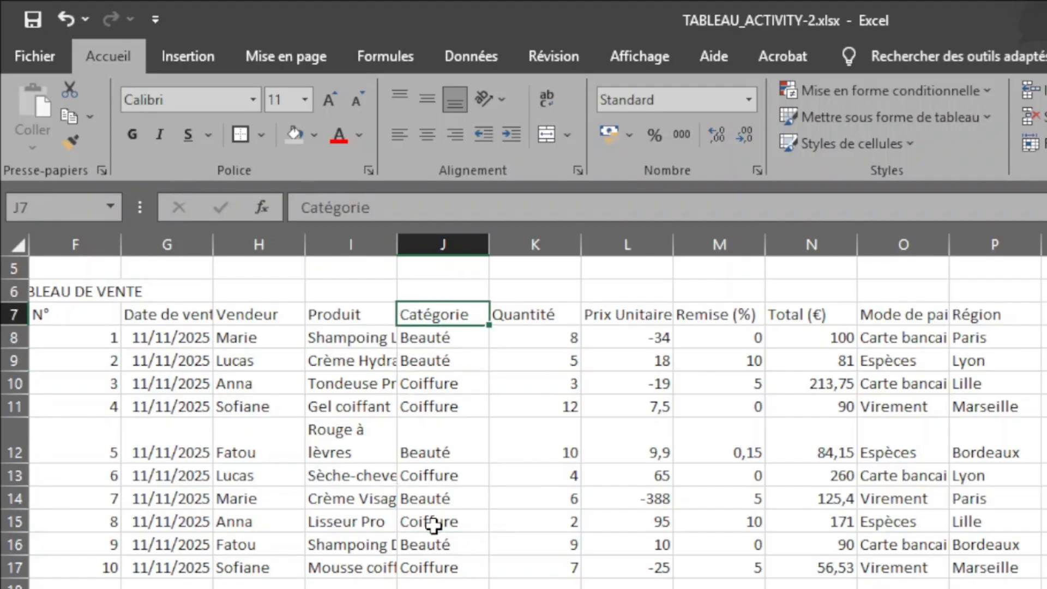
Left-align the title TABLEAU DE VENTE in cell F6.
key("Up")
key("Left")
key("Left")
key("Left")
key("Left")
key("Left")
key("Left")
key("Left")
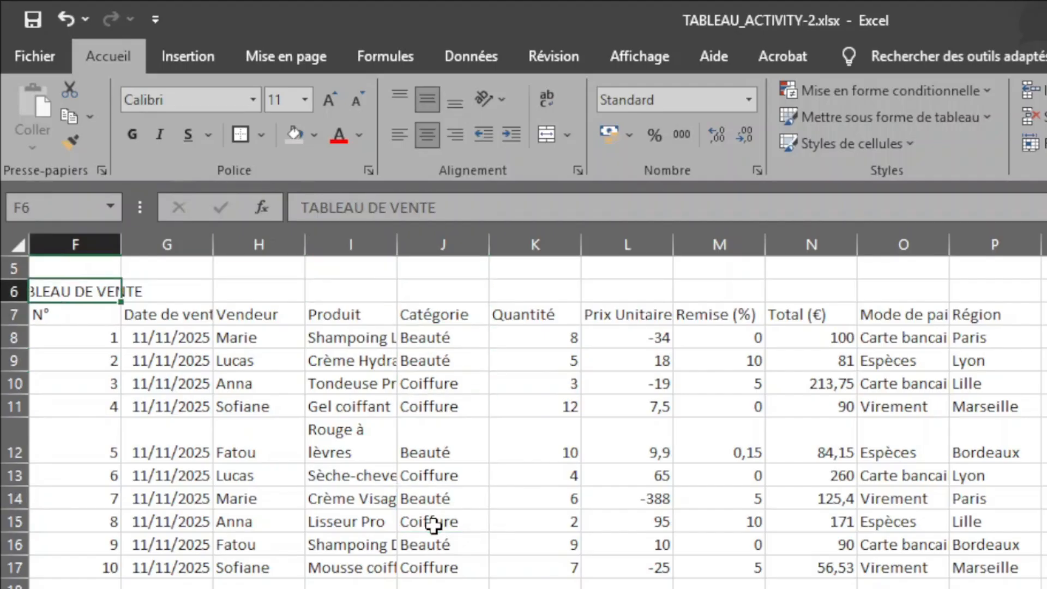
key("Right")
key("Right")
key("Right")
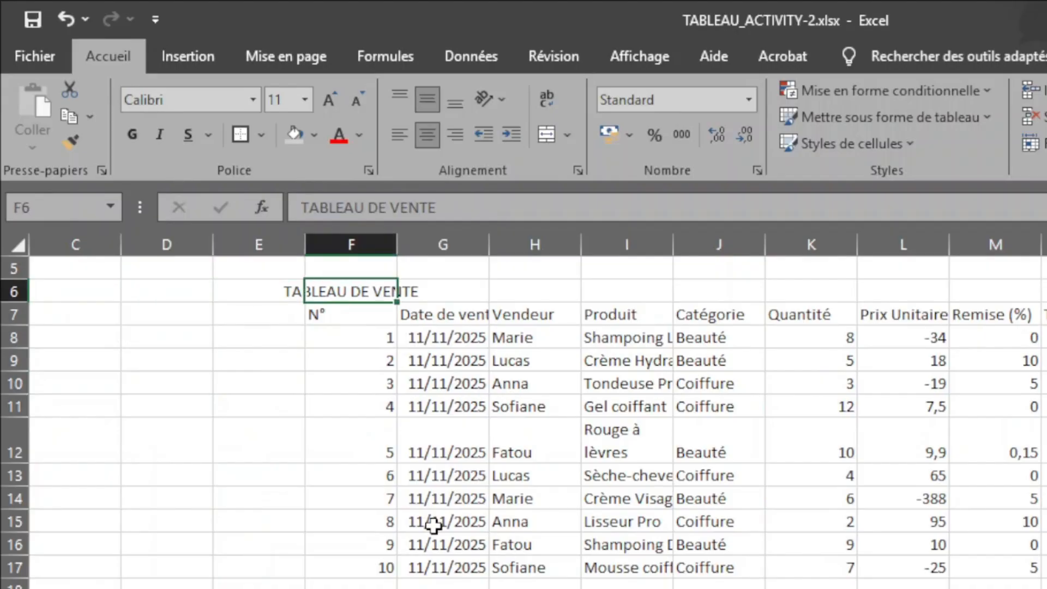
key("Left")
key("Right")
left_click(405, 133)
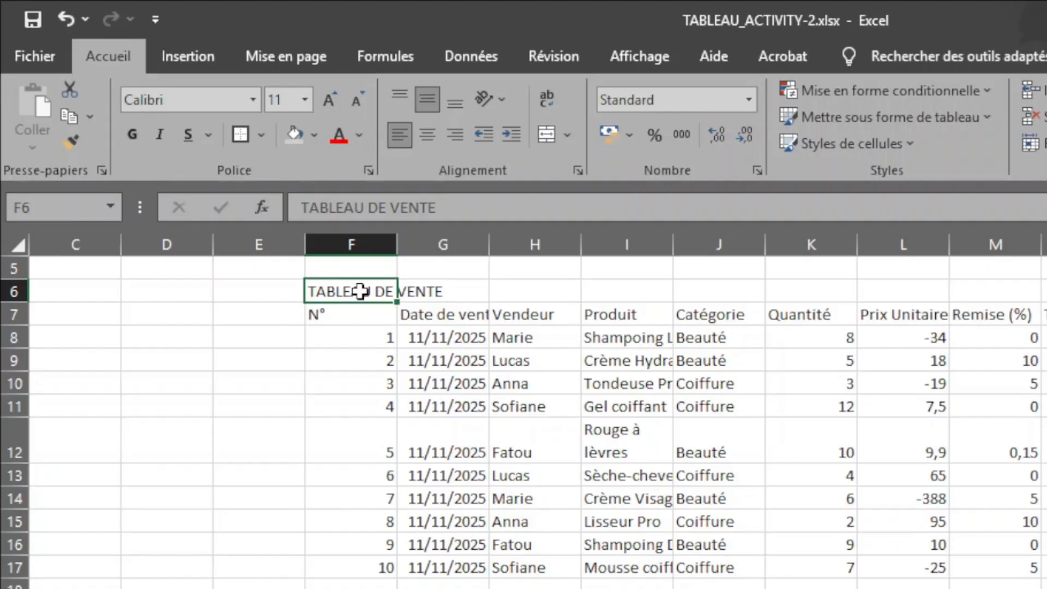
Change the title in cell F6 to "RAPPORT DE VENTE MENSUEL".
double_click(360, 292)
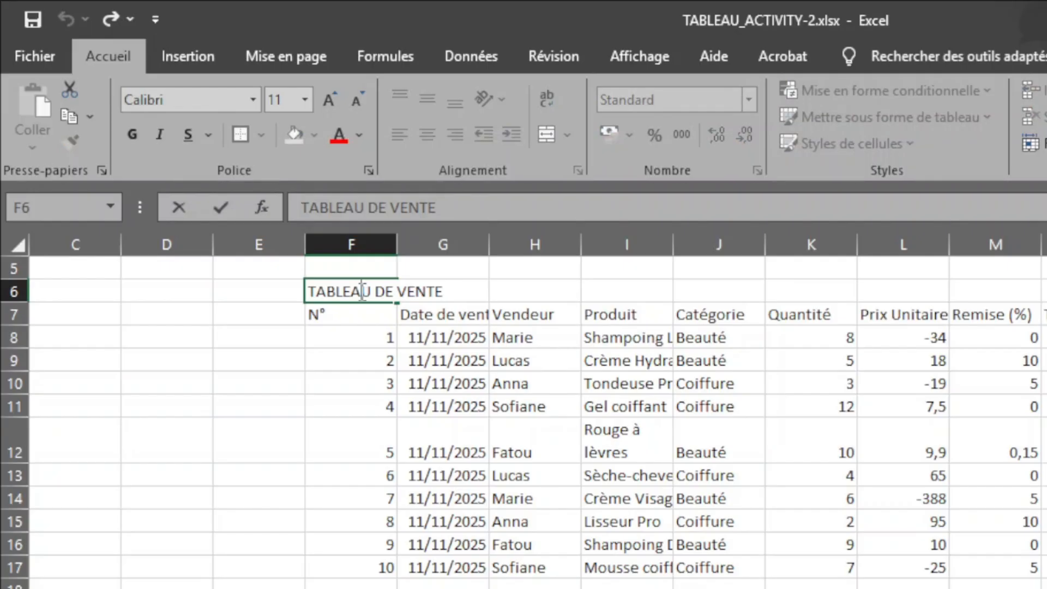
double_click(362, 291)
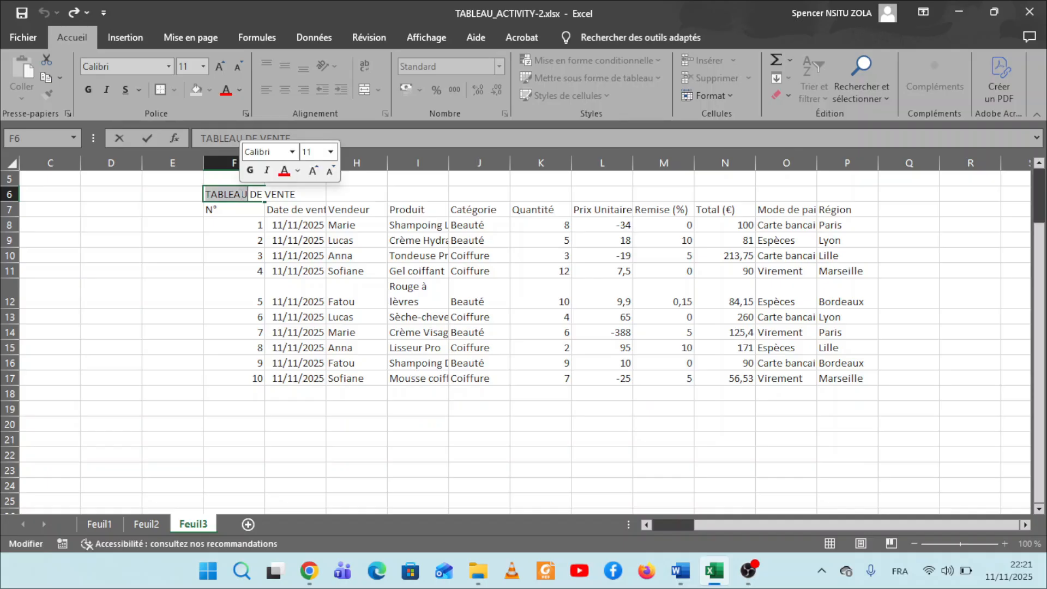
key("BackSpace")
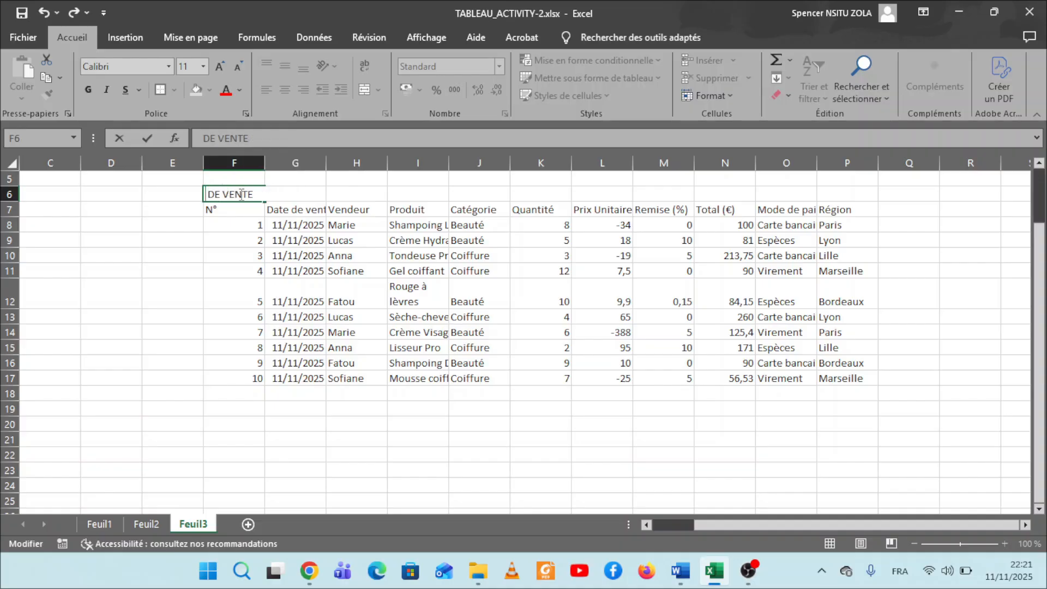
key("Delete")
key("Delete")
key("Delete")
key("Delete")
key("Delete")
key("Delete")
key("Delete")
key("Delete")
type("RAP")
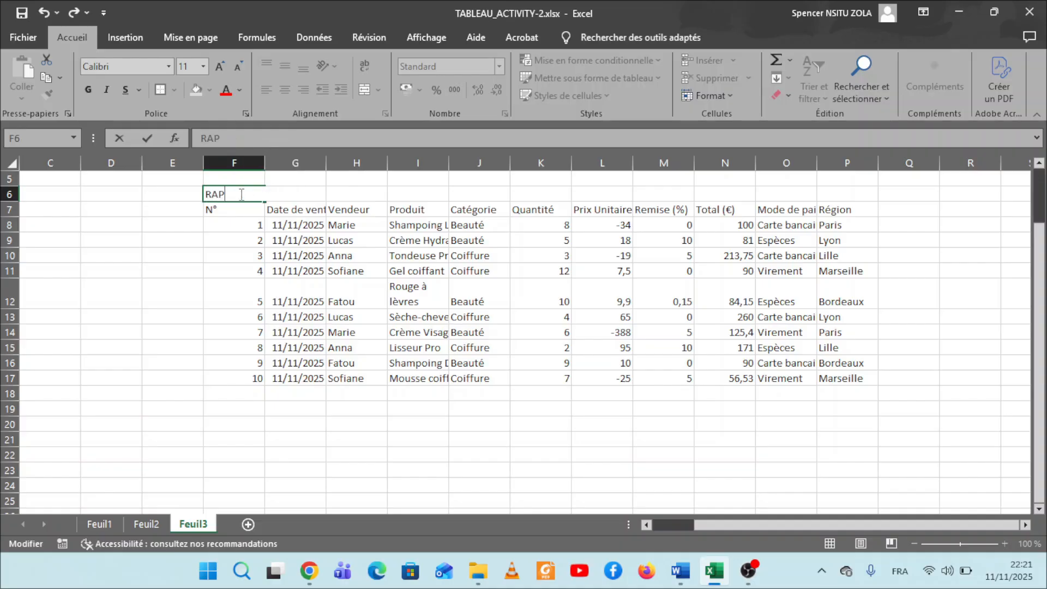
type("PORT DE VENTE")
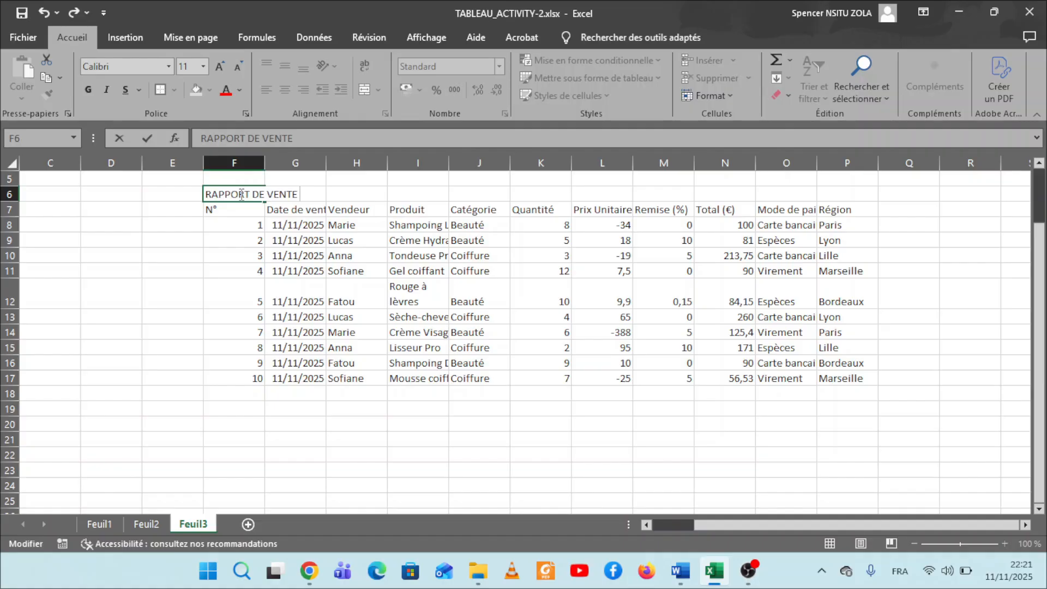
type(" MENSUEL")
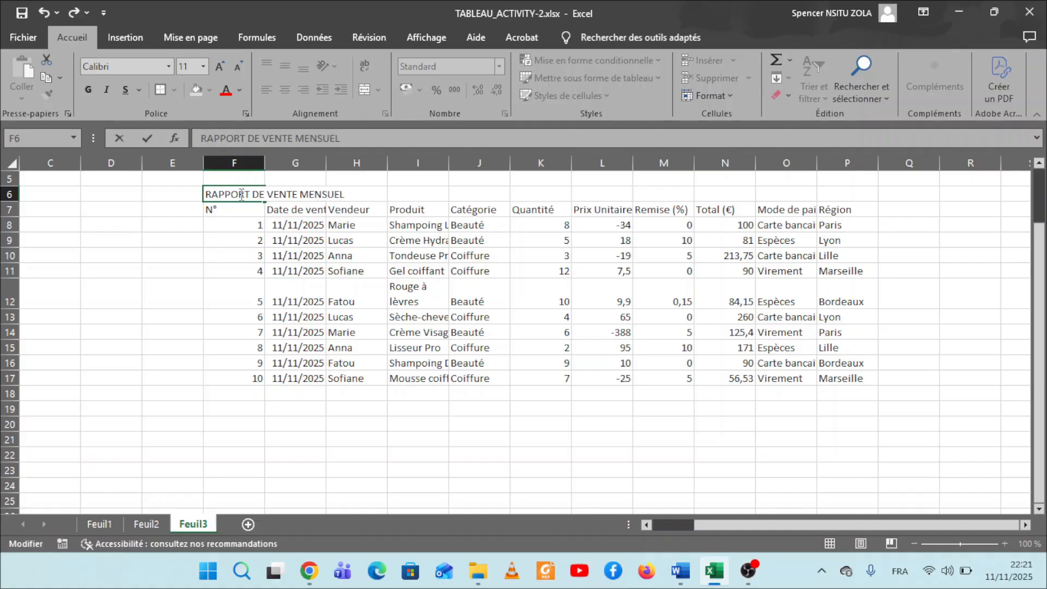
left_click(274, 224)
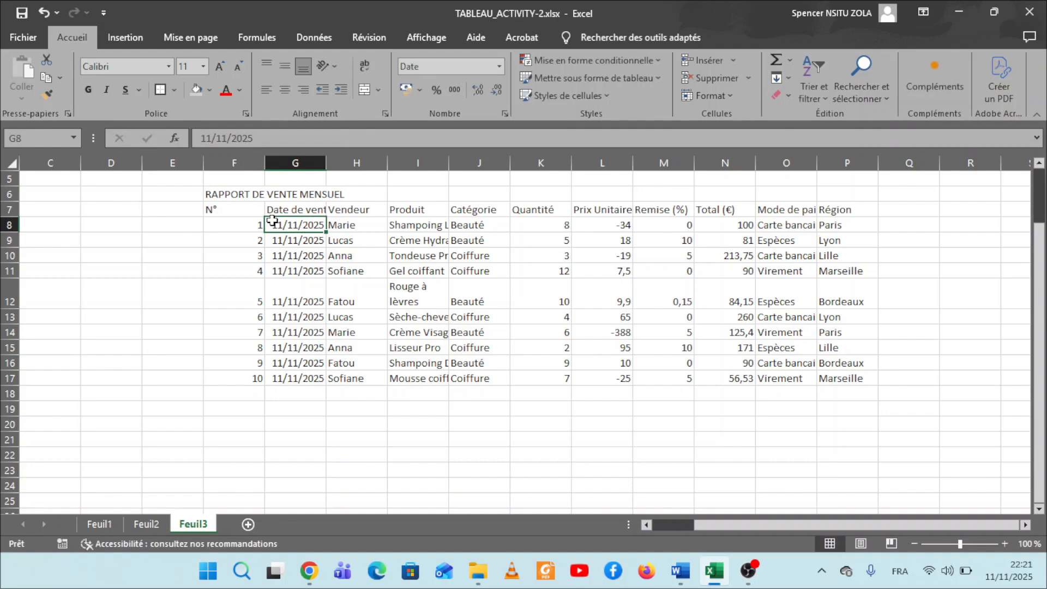
Merge and center the title across F6:P6, spanning the full width of the sales table.
left_click(221, 195)
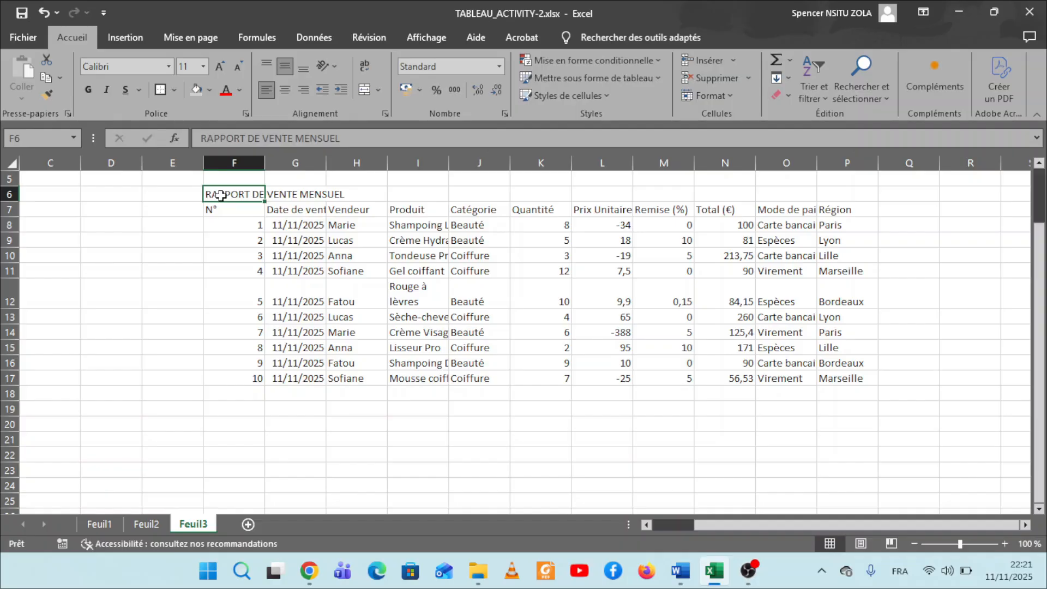
key("ctrl+Right")
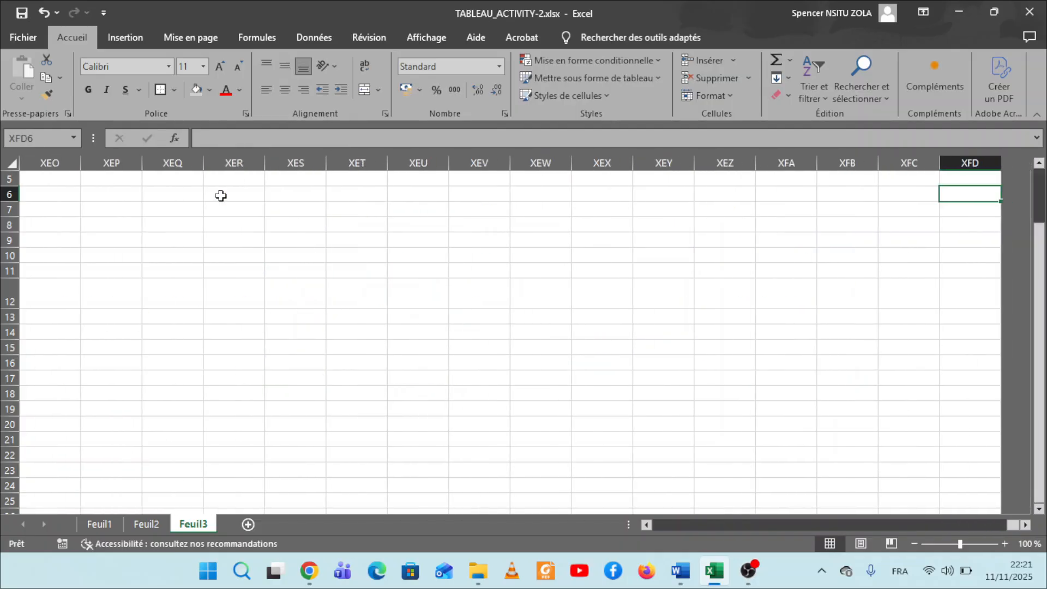
key("ctrl+Left")
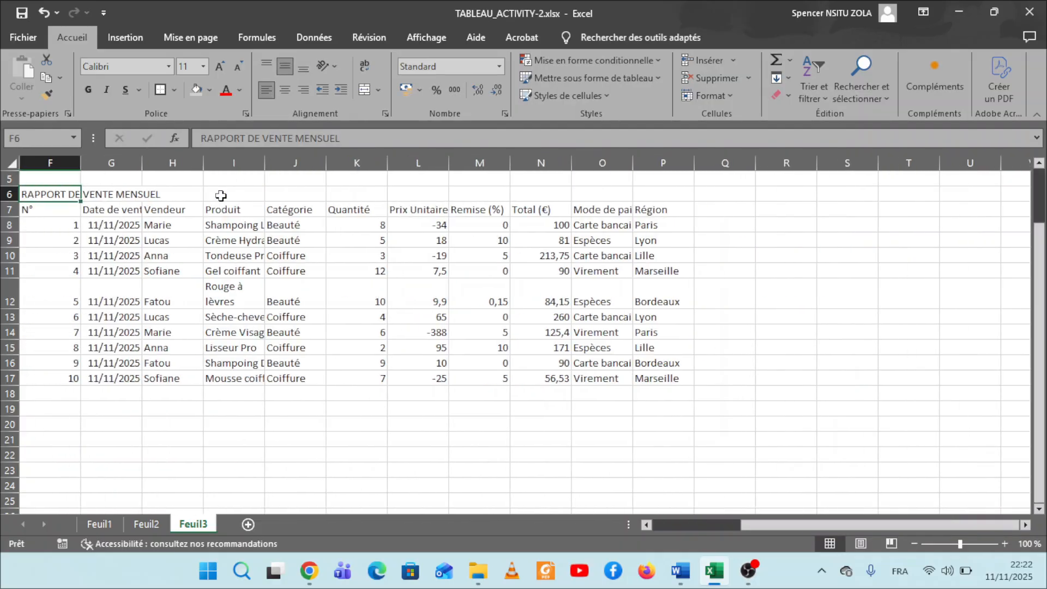
key("shift+Right")
key("shift+Right")
key("shift+Right")
key("shift+Right")
key("shift+Right")
key("shift+Right")
key("shift+Right")
key("shift+Right")
key("shift+Right")
key("shift+Right")
key("shift+Right")
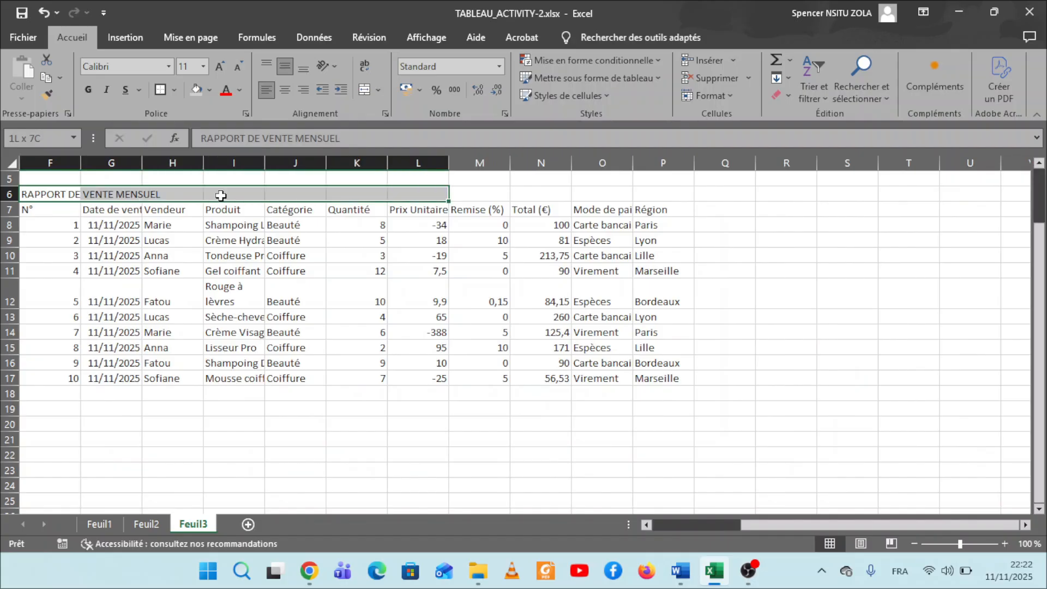
key("shift+Left")
key("shift+Left")
key("shift+Right")
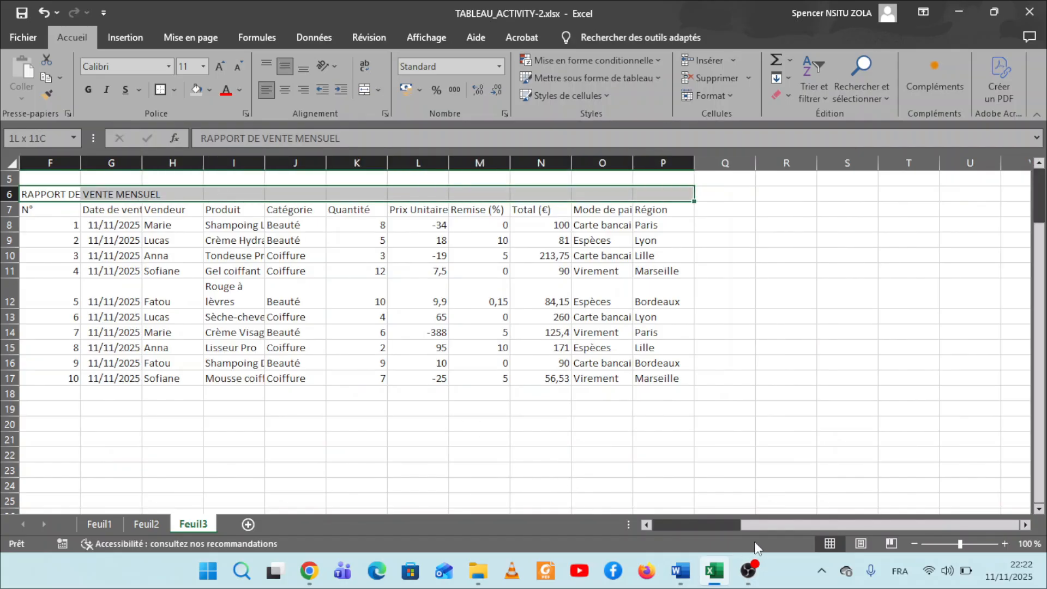
left_click_drag(764, 525, 700, 529)
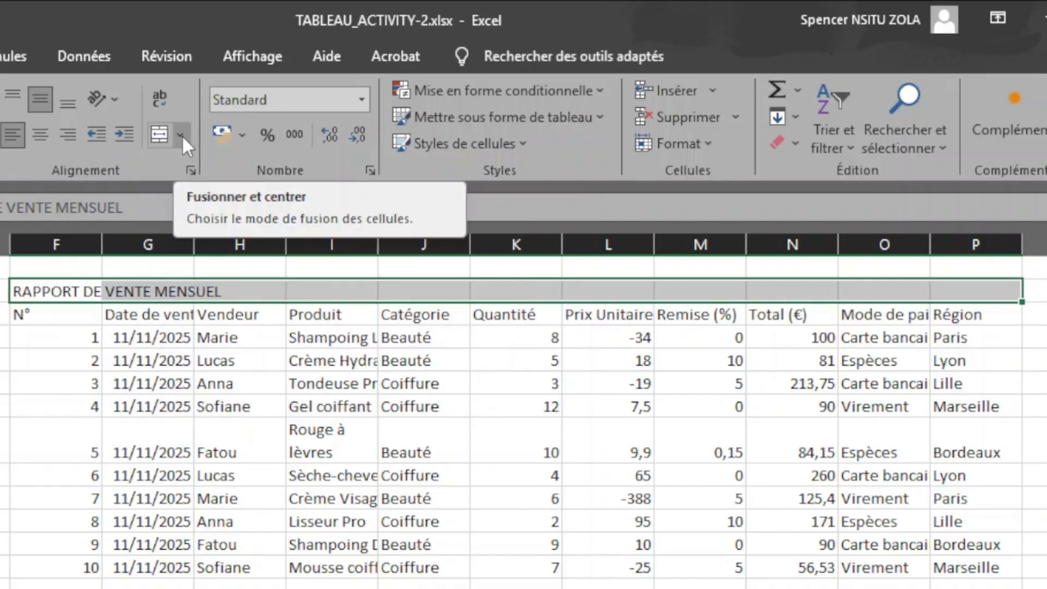
left_click(182, 135)
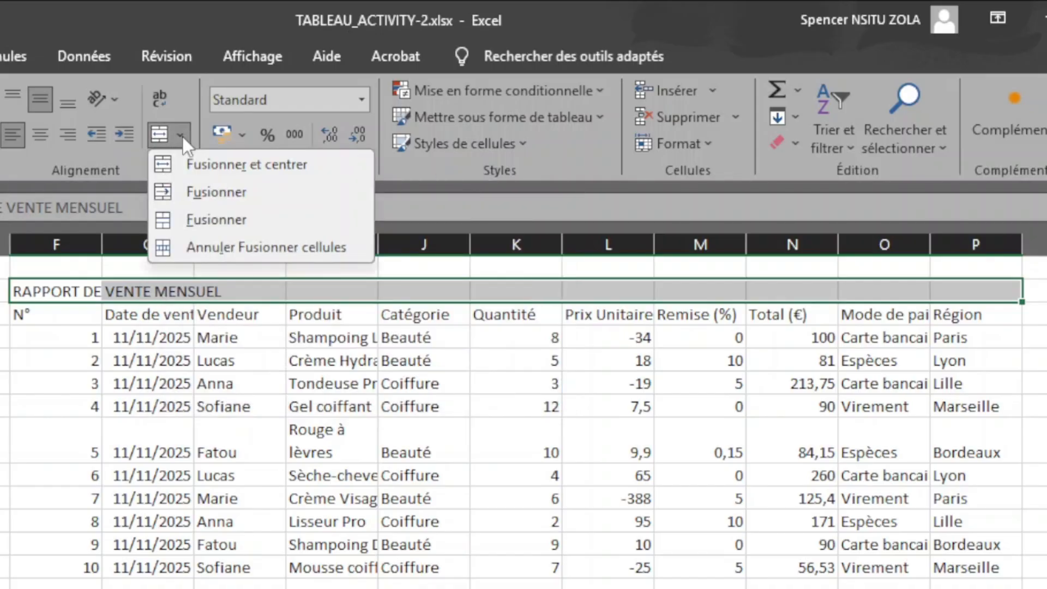
left_click(233, 167)
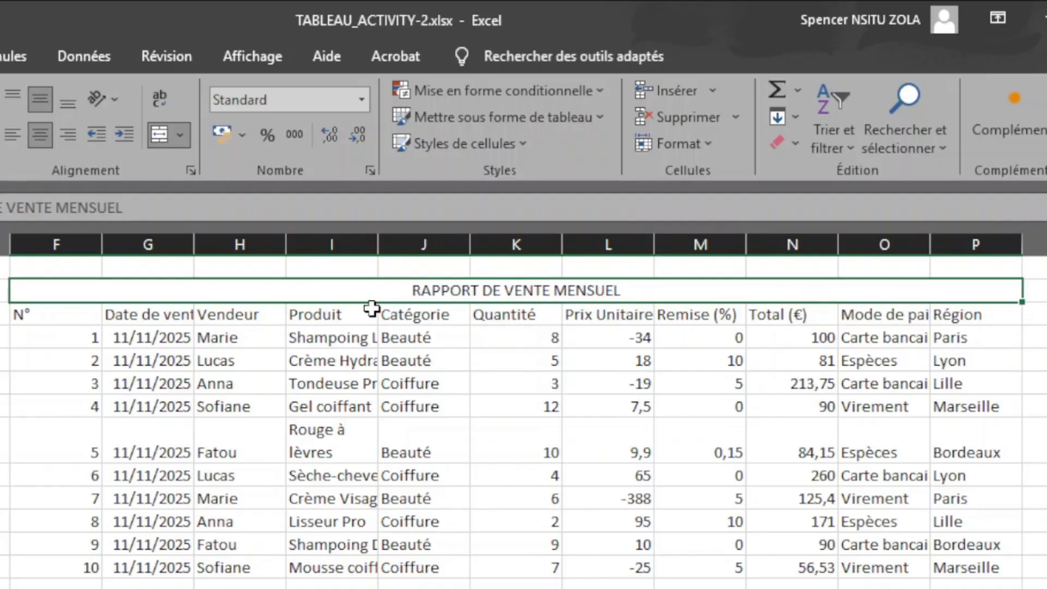
Switch the merged title's horizontal centering and middle vertical alignment off and back on.
left_click(37, 135)
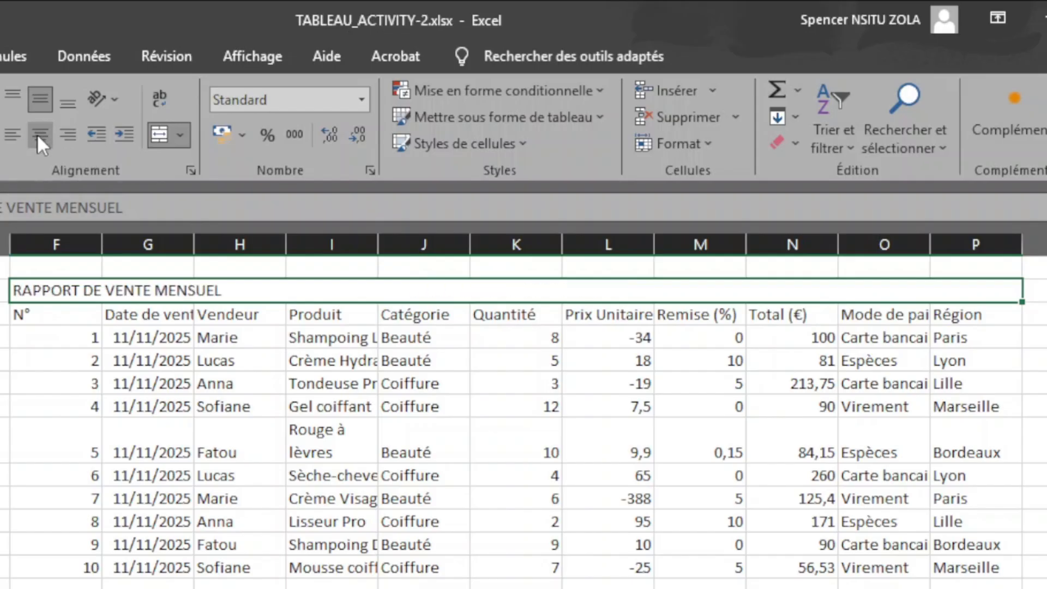
left_click(38, 133)
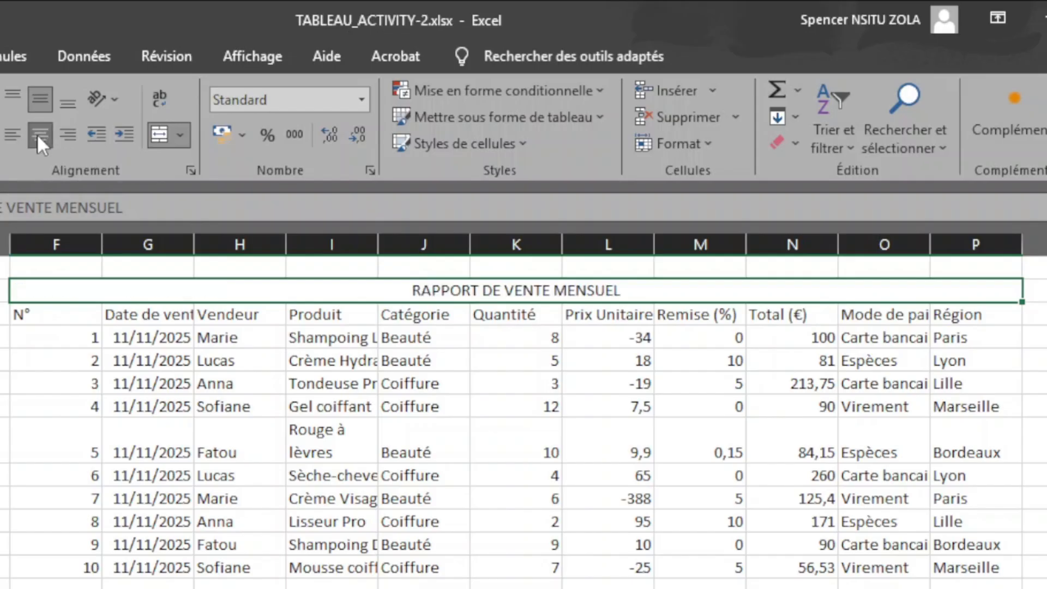
left_click(40, 102)
left_click(41, 101)
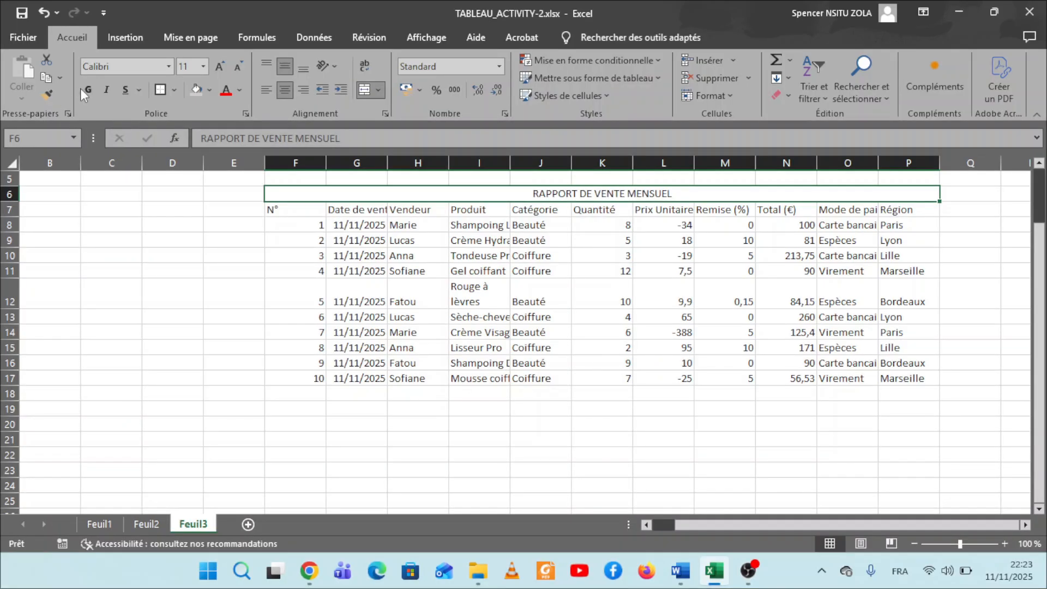
Make the merged title bold and enlarge its font size to 24.
left_click(88, 91)
left_click(88, 90)
left_click(87, 91)
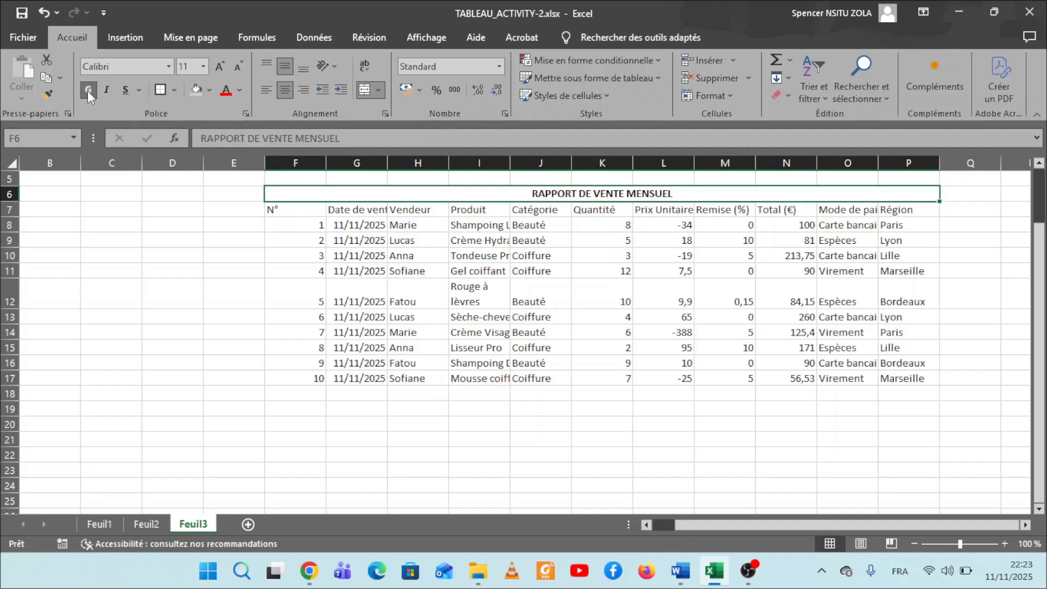
left_click(218, 64)
left_click(217, 64)
left_click(217, 64)
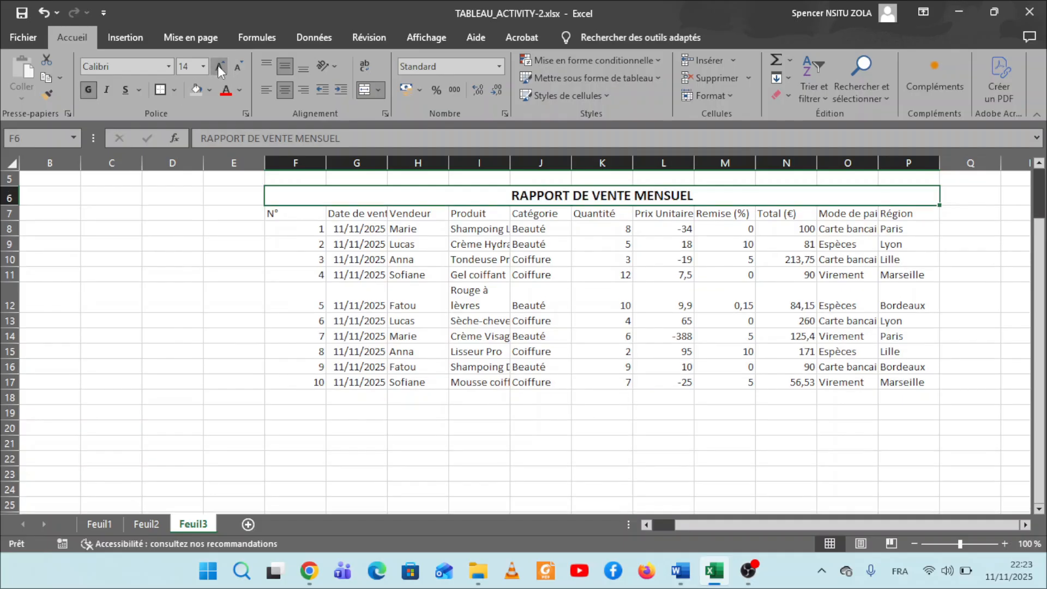
left_click(217, 65)
left_click(218, 64)
left_click(218, 64)
left_click(218, 64)
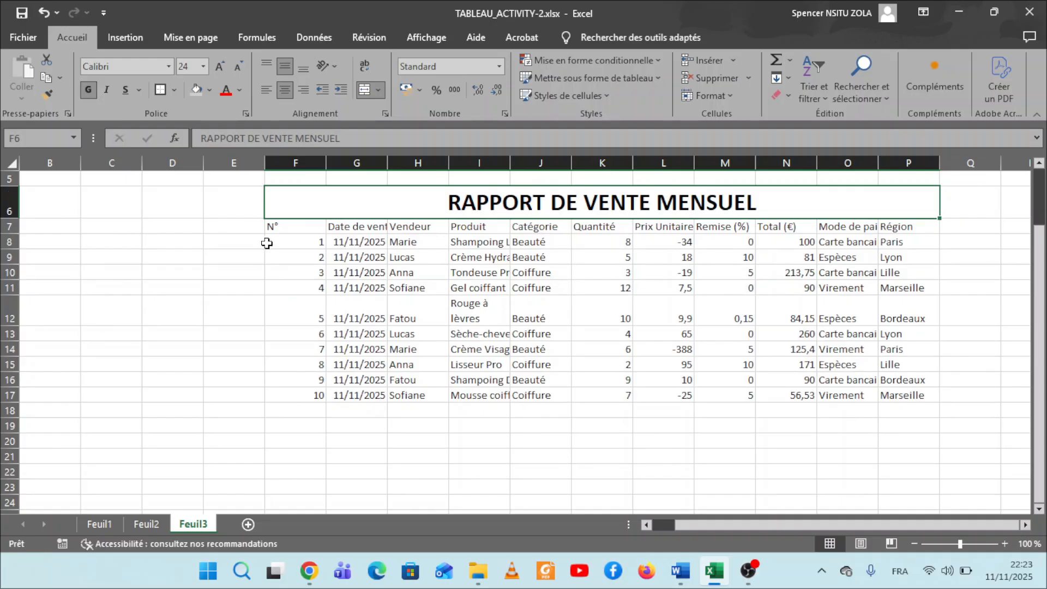
left_click(523, 371)
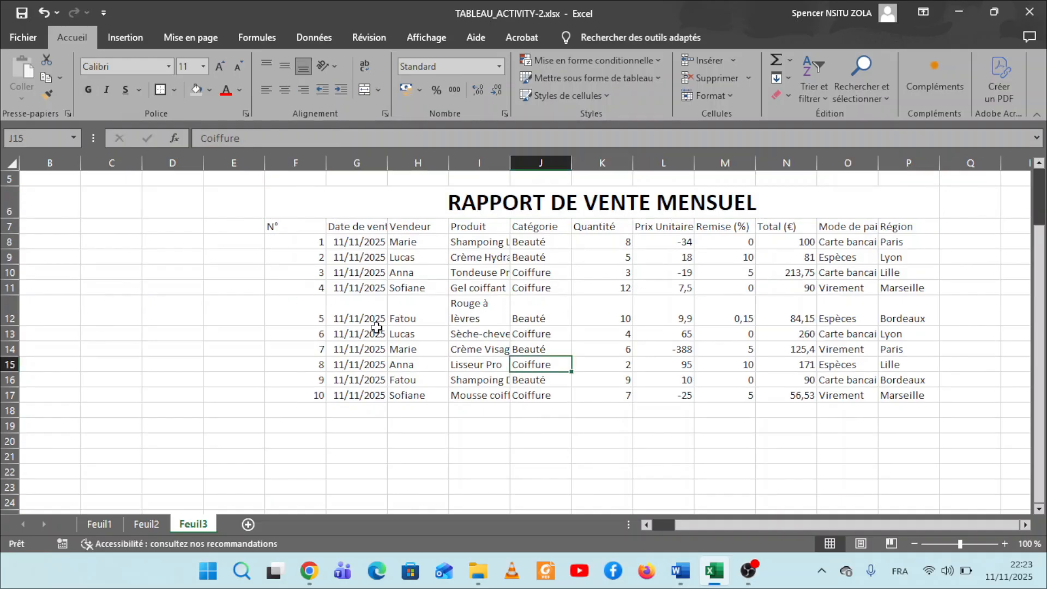
left_click(305, 212)
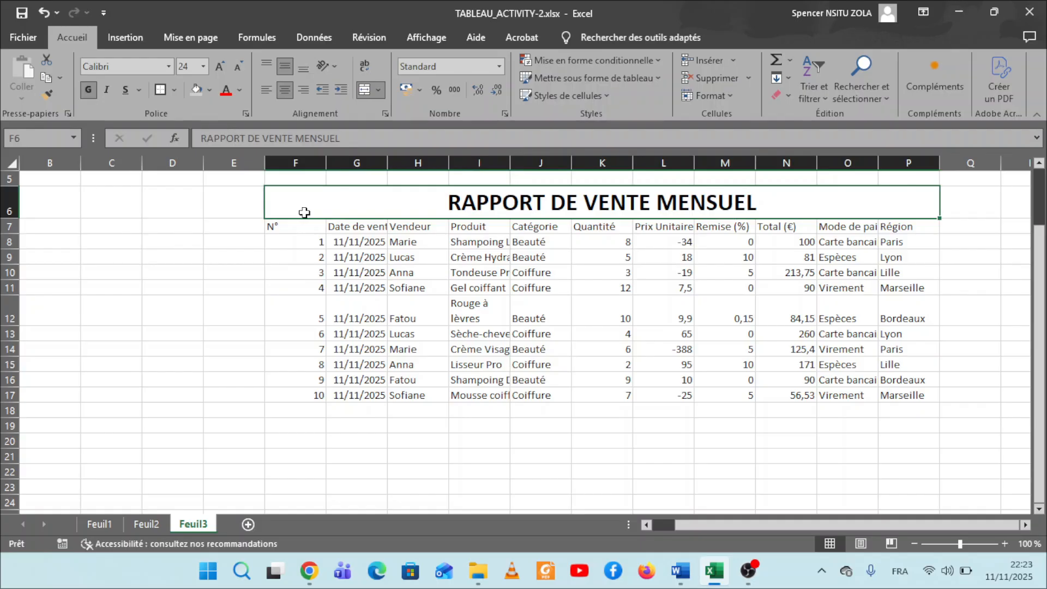
key("shift+Down")
key("shift+Down")
key("shift+Down")
key("shift+Down")
key("shift+Down")
key("shift+Down")
key("shift+Down")
key("shift+Down")
key("shift+Down")
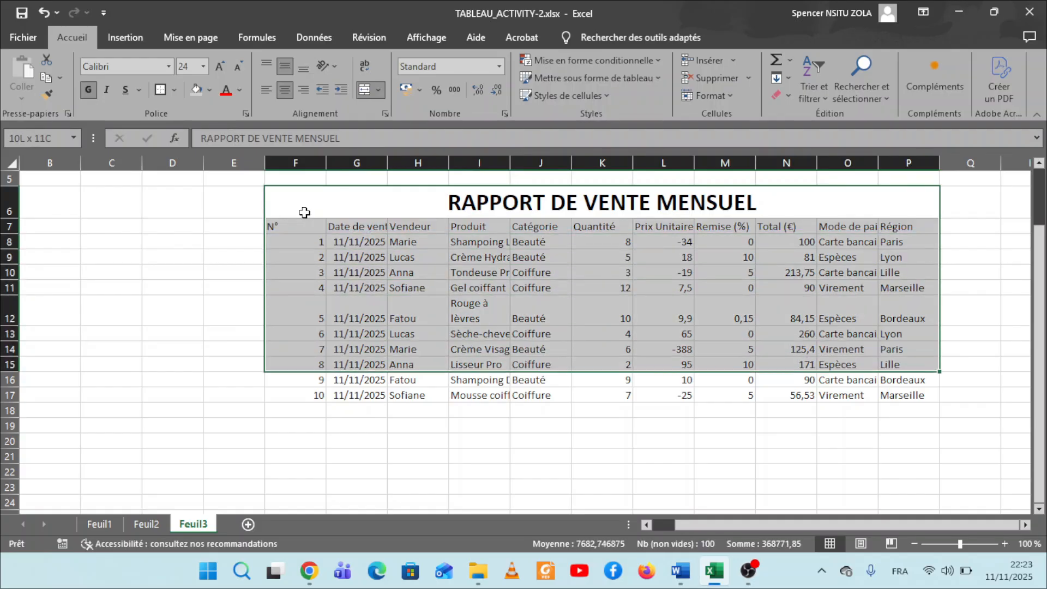
key("shift+Down")
key("shift+Down")
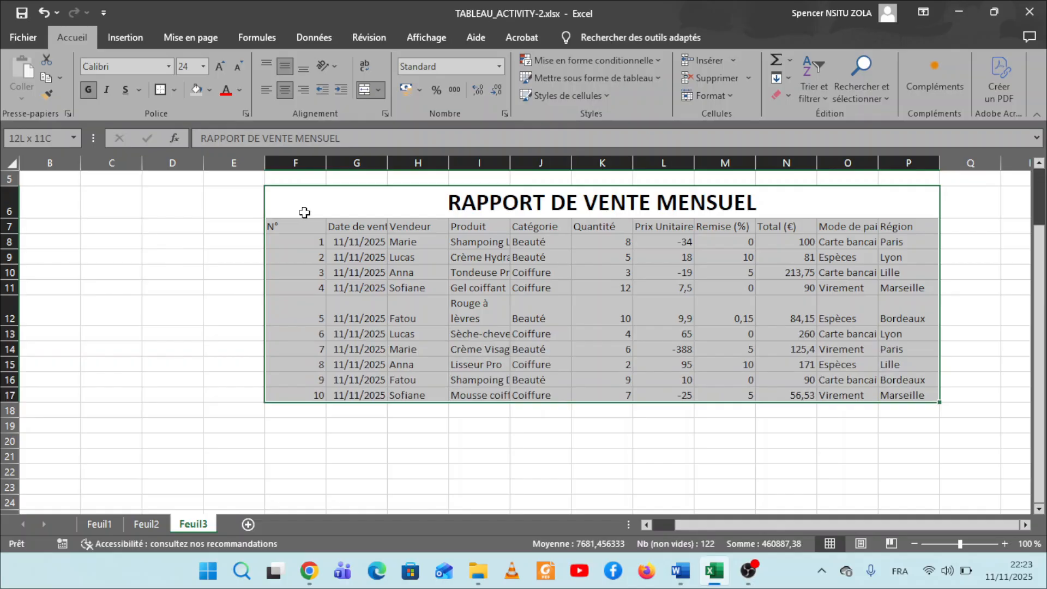
left_click(561, 309)
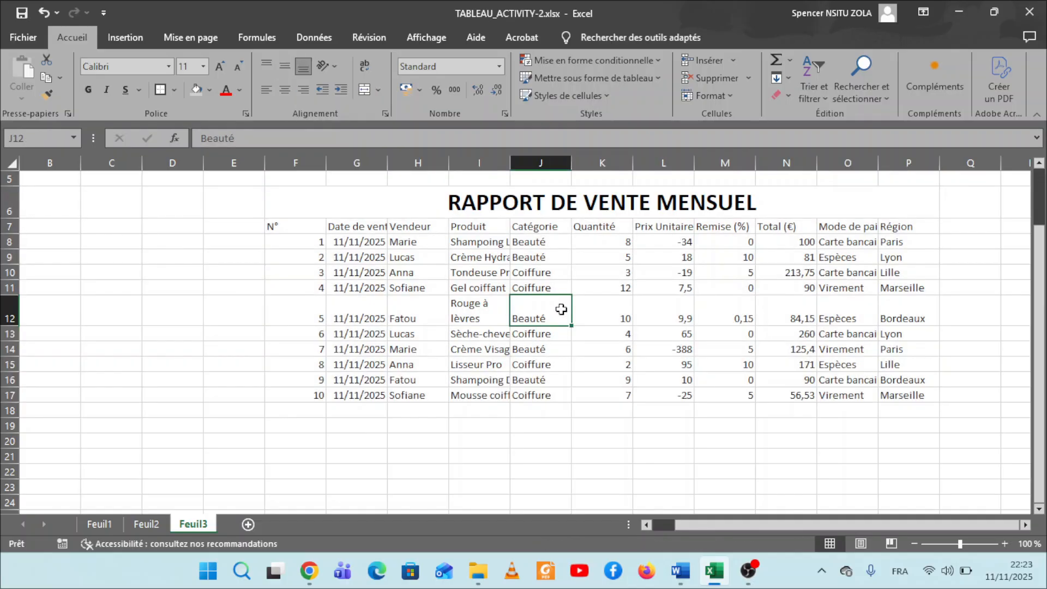